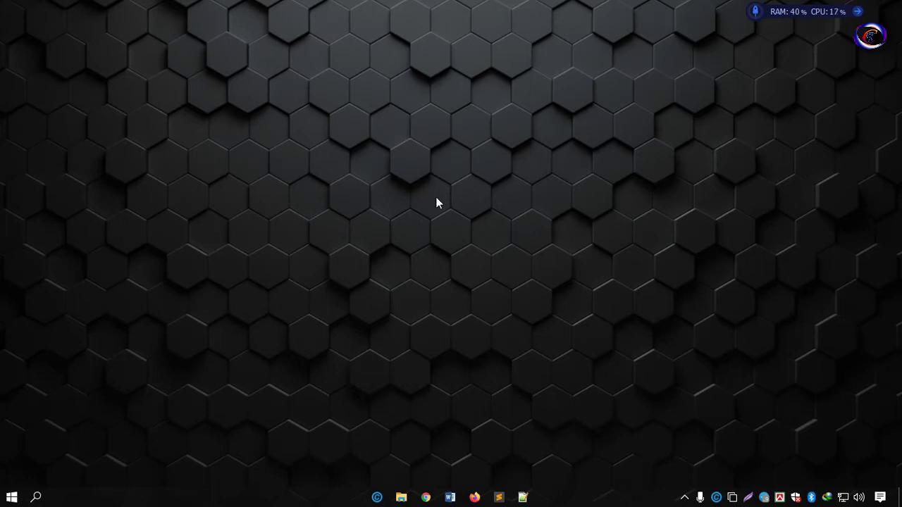
- Connect to the Windows Server 2012 R2 machine via Remote Desktop using the saved address
key("super")
type("remote")
key("Return")
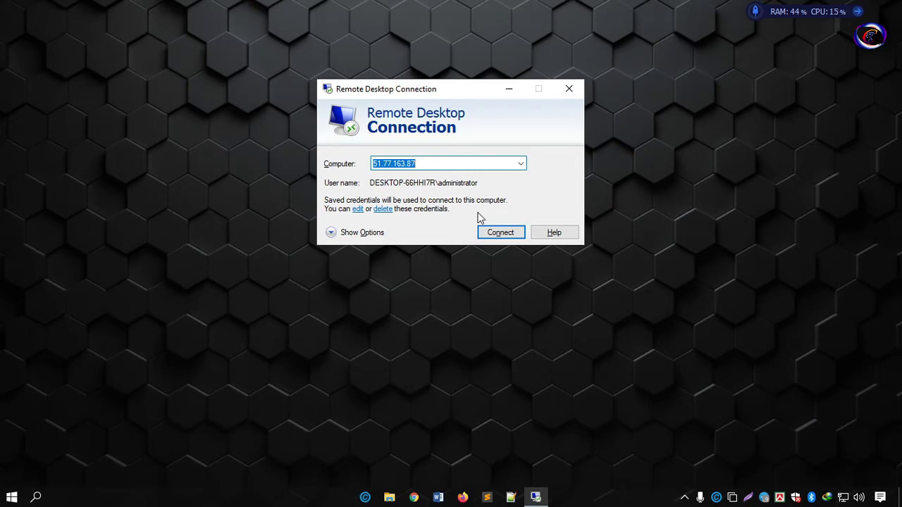
left_click(486, 235)
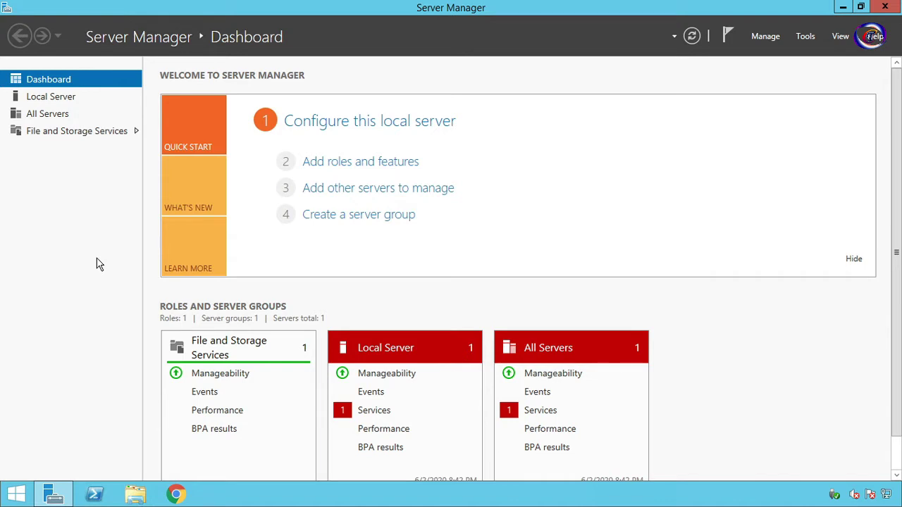
- Start the Add Roles and Features Wizard from Manage and advance to the installation type page
left_click(761, 36)
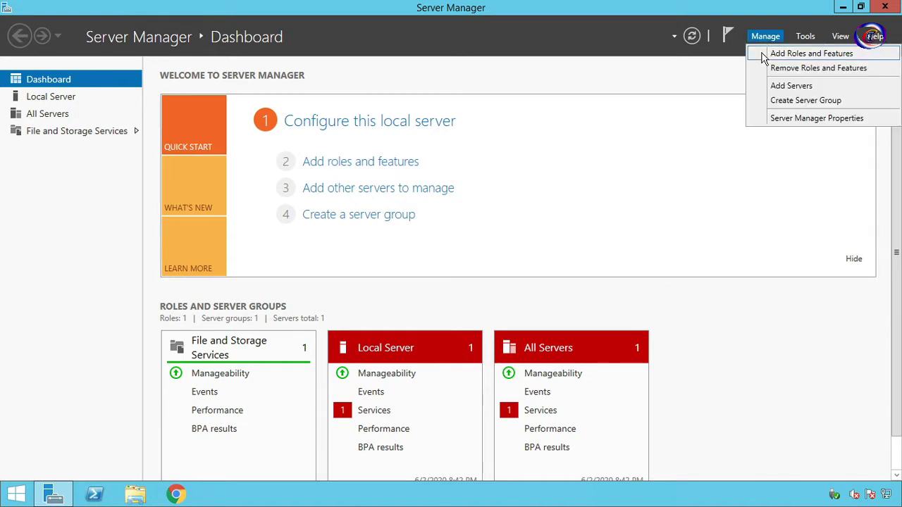
left_click(764, 55)
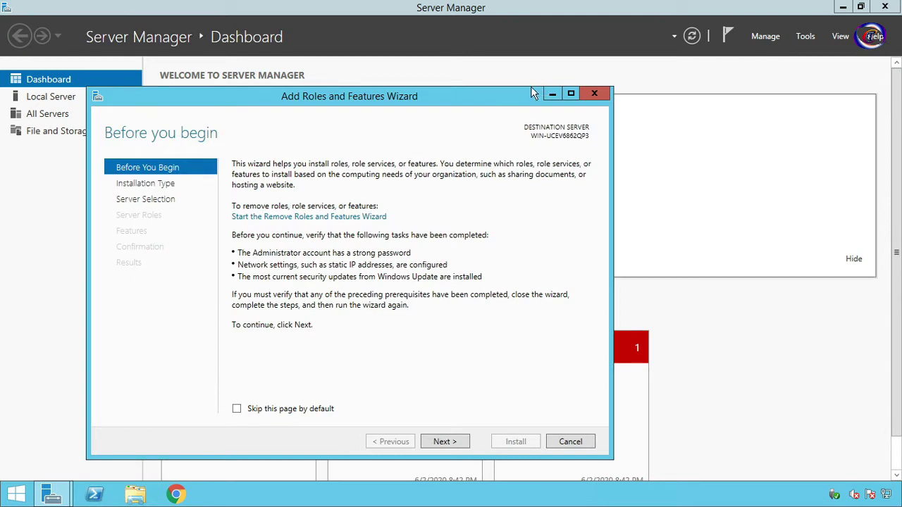
left_click_drag(513, 99, 568, 63)
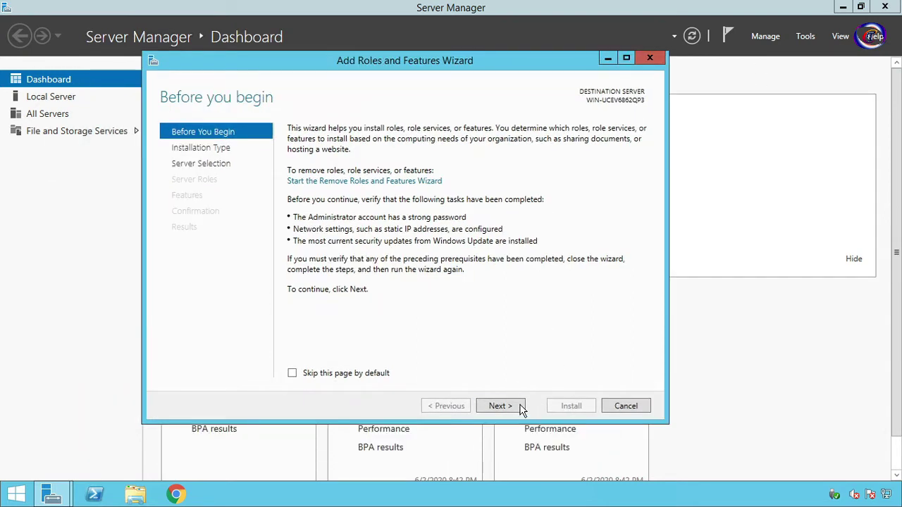
left_click(501, 406)
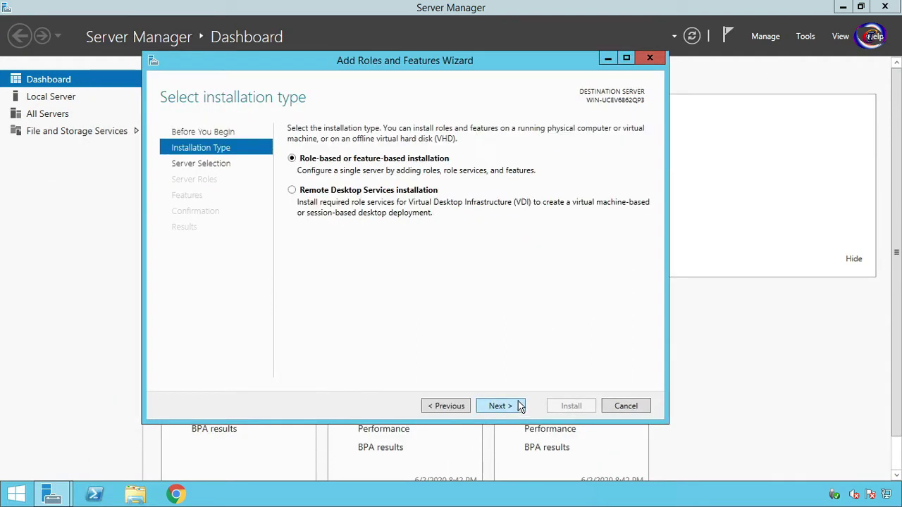
- Select the Web Server (IIS) and DNS Server roles, accepting their required features
left_click(519, 406)
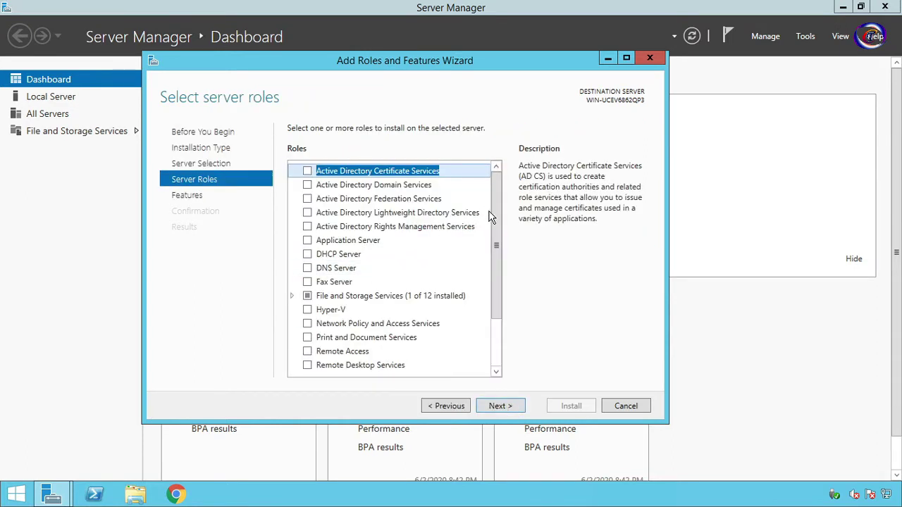
left_click_drag(497, 233, 502, 344)
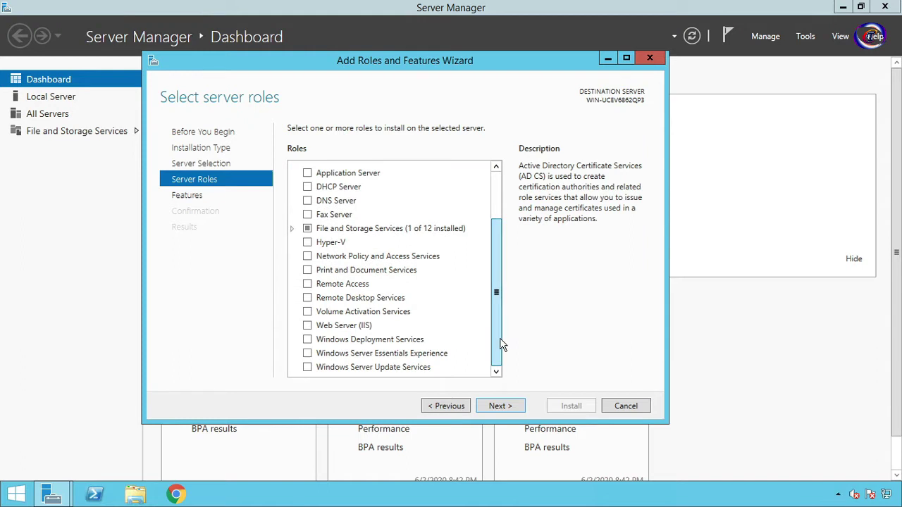
left_click(307, 326)
left_click(429, 348)
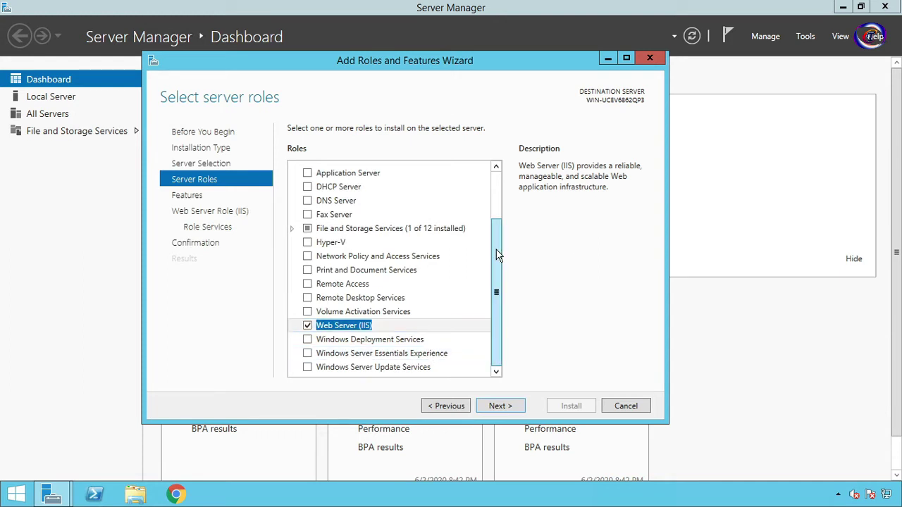
left_click(307, 201)
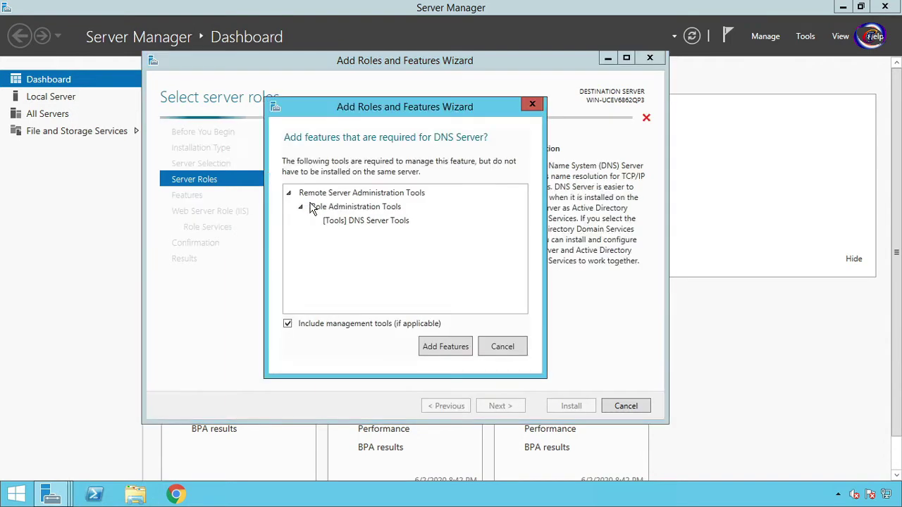
left_click(457, 346)
left_click(503, 343)
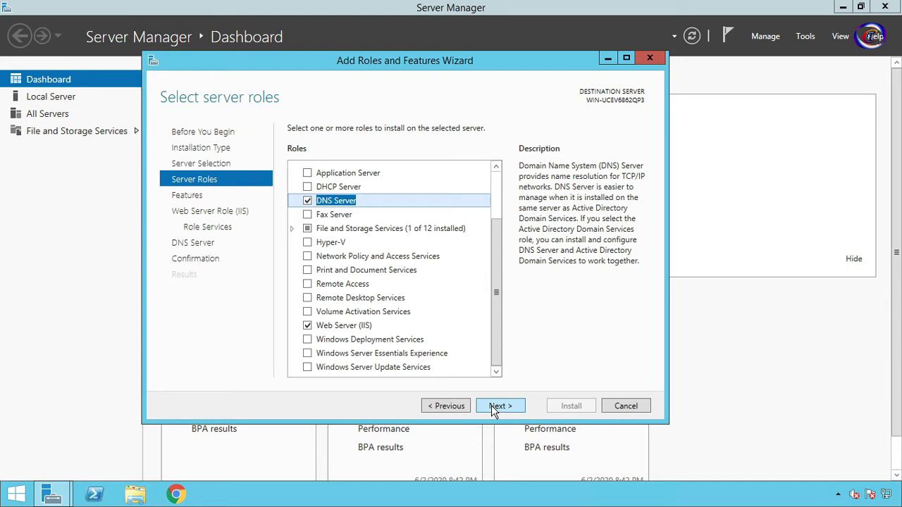
left_click(499, 407)
- Add IIS 6 Management Compatibility, IIS Management Scripts and Tools, and Management Service role services
left_click(499, 407)
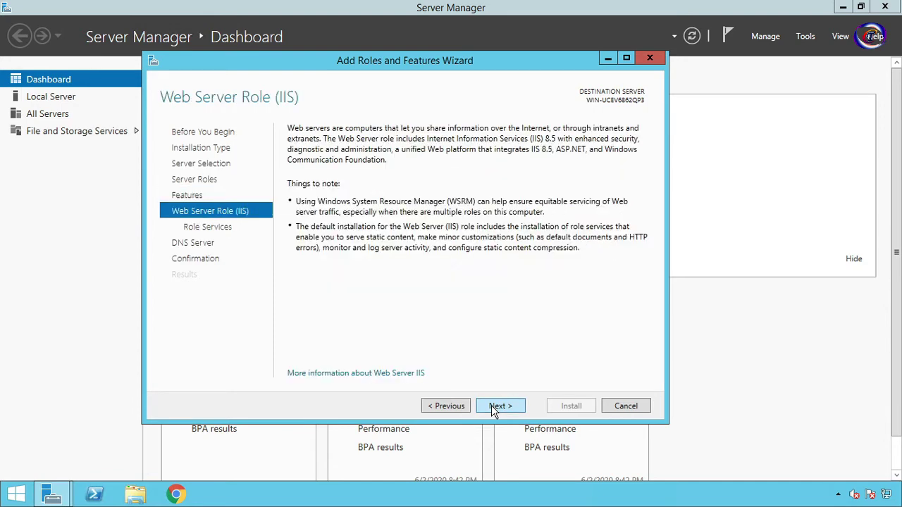
left_click(497, 406)
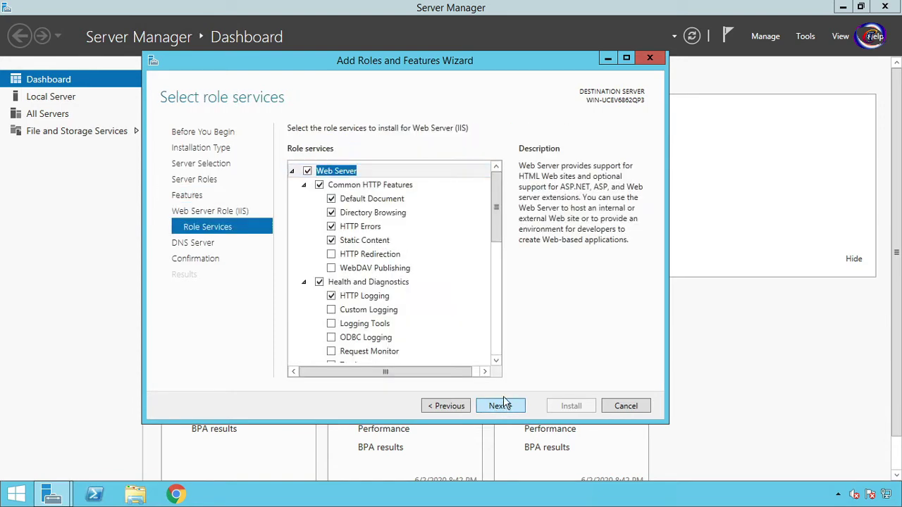
left_click_drag(498, 237, 503, 366)
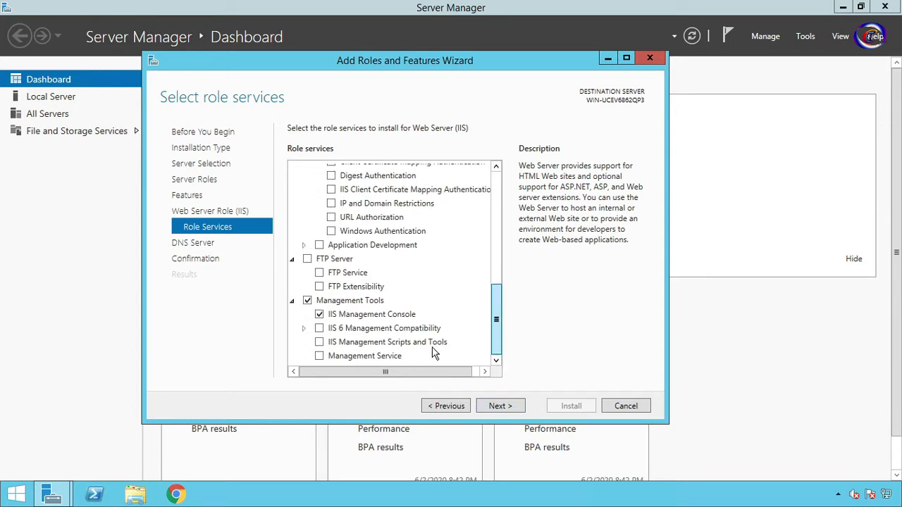
left_click(320, 328)
left_click(319, 341)
left_click(319, 356)
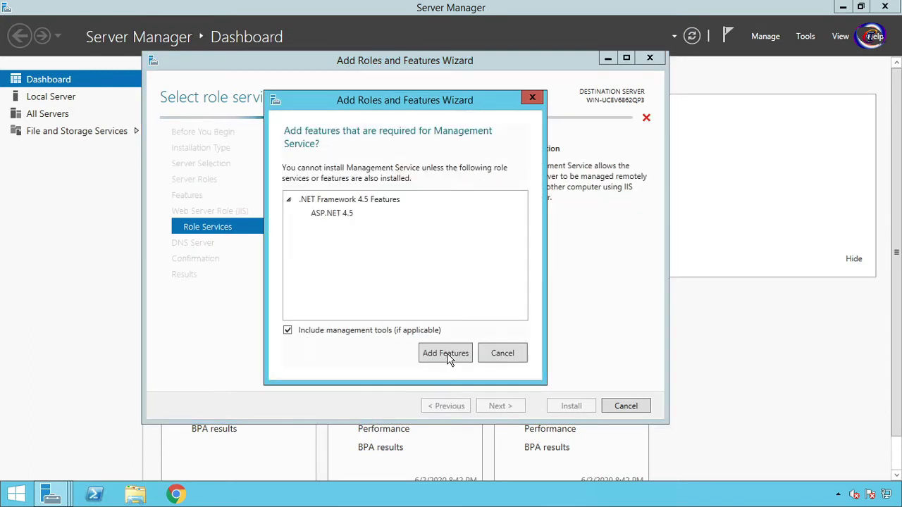
left_click(448, 354)
left_click(499, 407)
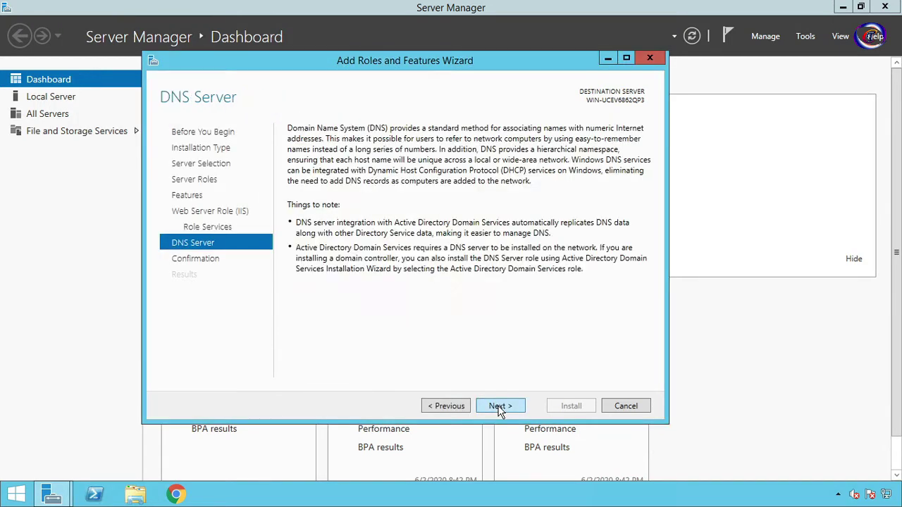
left_click(499, 407)
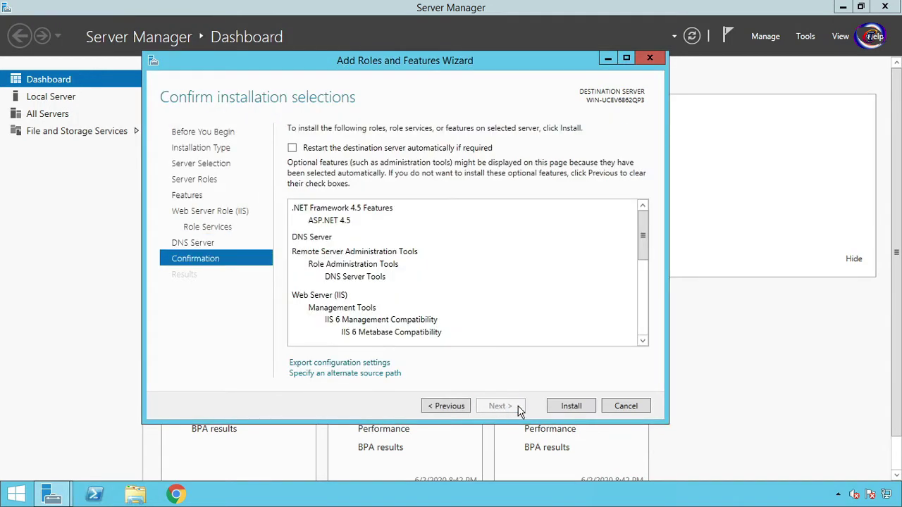
- Install the selected roles and features, then close the wizard once it succeeds
left_click(570, 409)
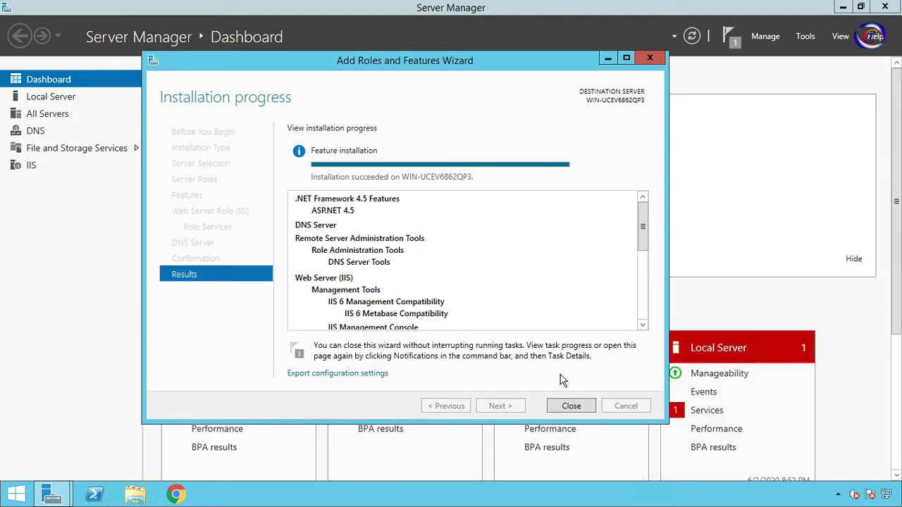
left_click(570, 407)
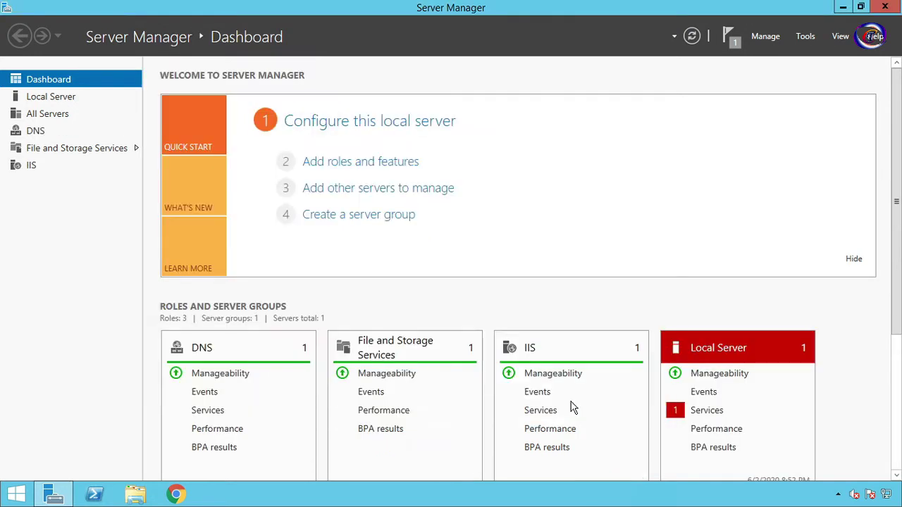
- Close Server Manager and launch IIS Manager by searching 'iis' on the Start screen
left_click(886, 6)
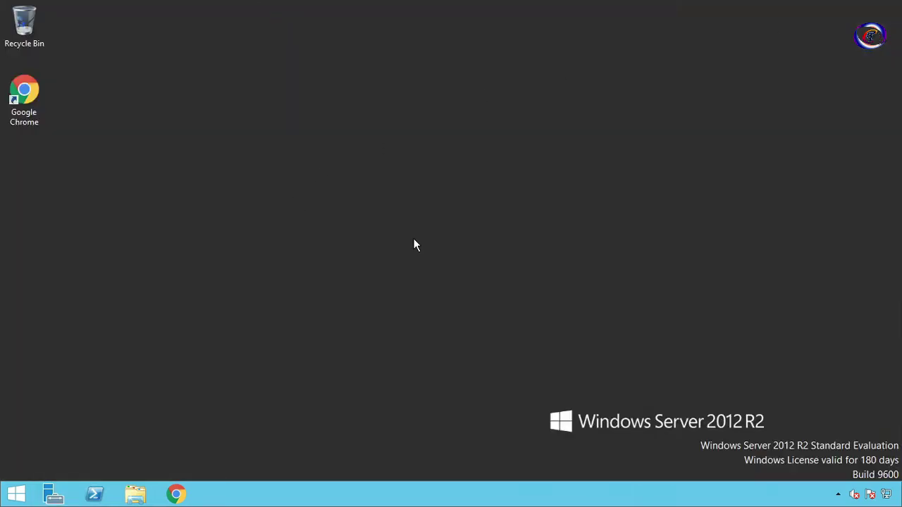
key("super")
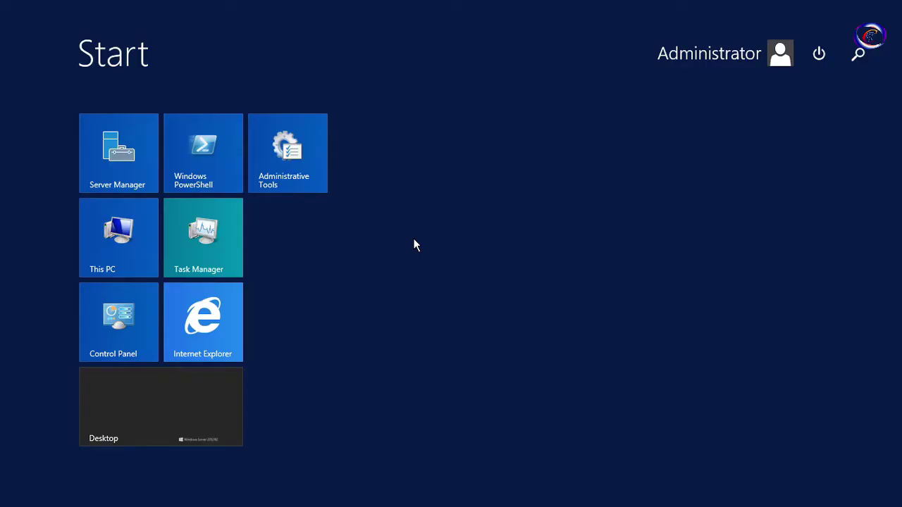
type("iis) Manager")
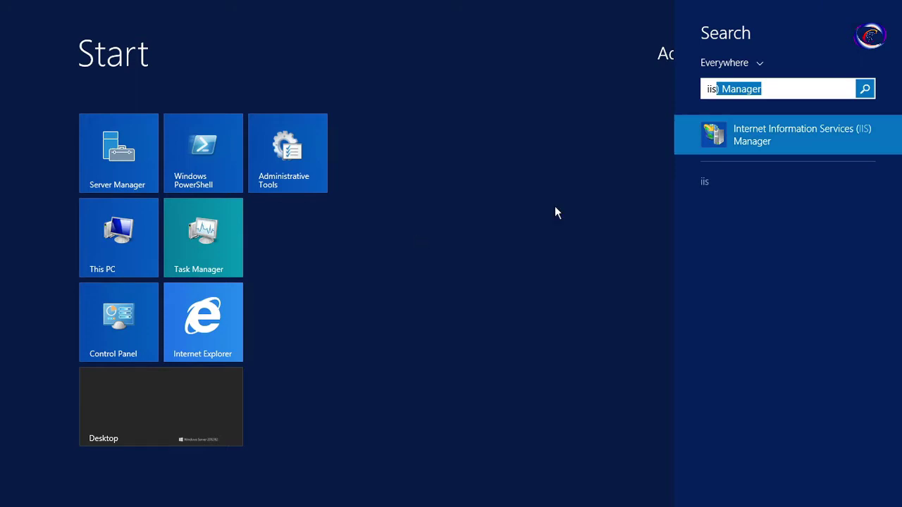
left_click(798, 136)
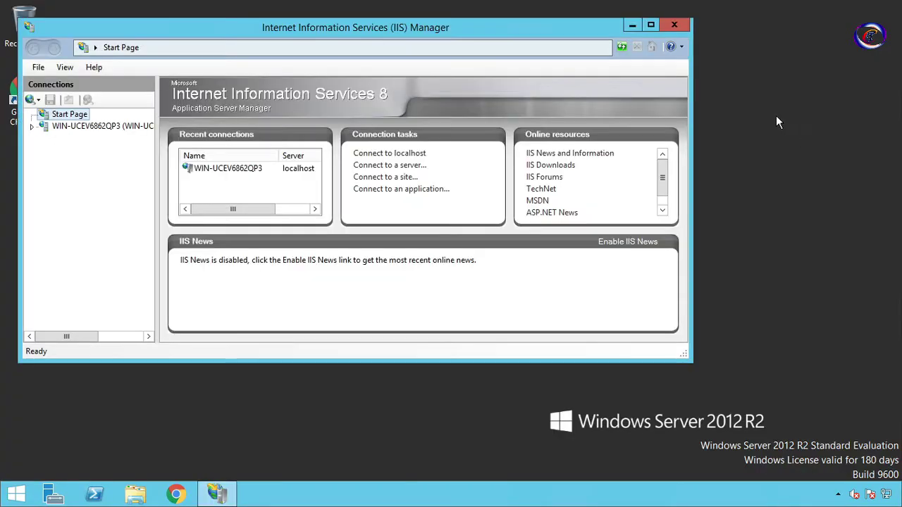
- Maximize IIS Manager, decline the Web Platform prompt, and expand the server's Sites node
left_click(654, 25)
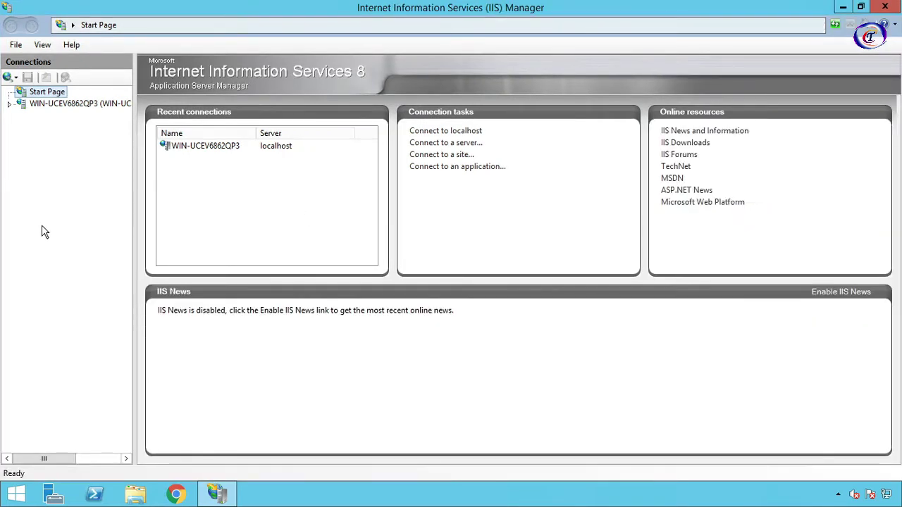
left_click(8, 104)
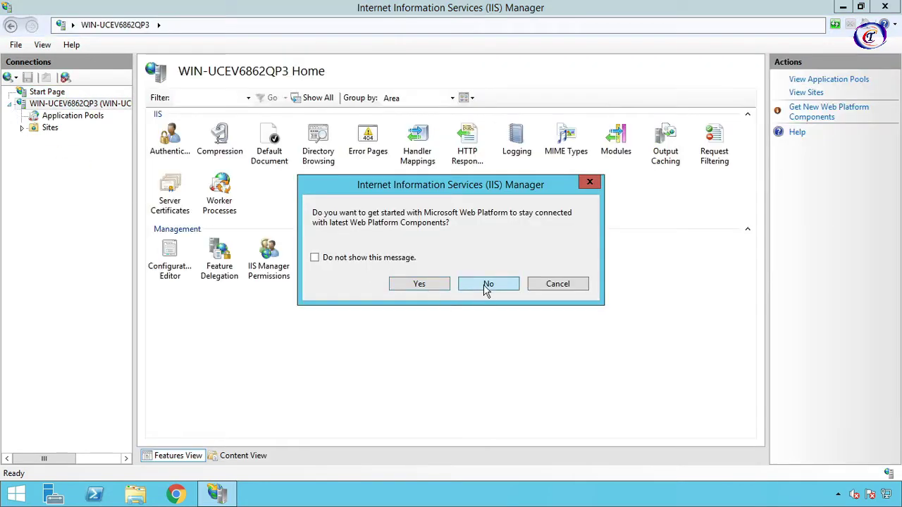
left_click(486, 285)
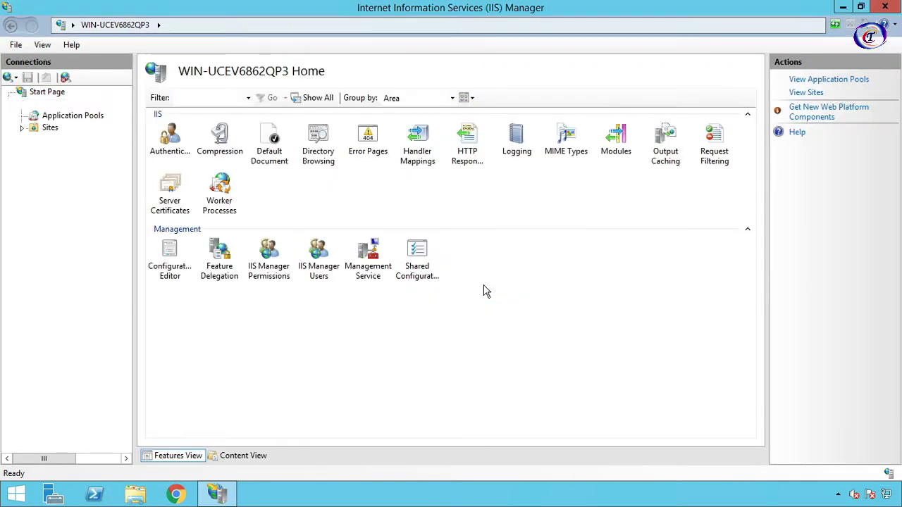
left_click(49, 130)
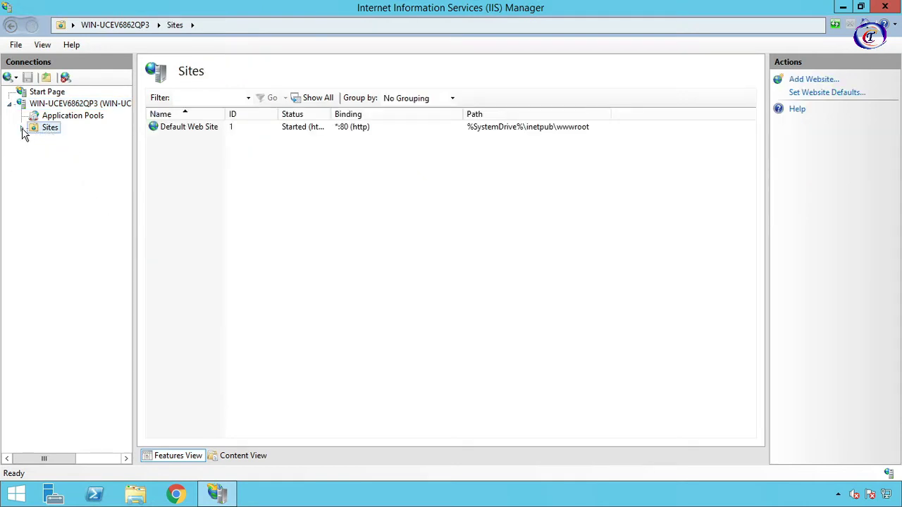
left_click(22, 129)
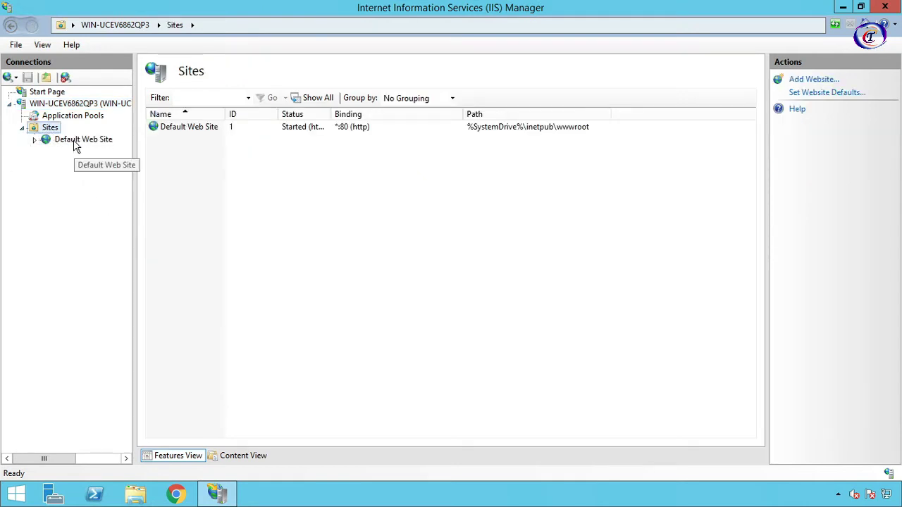
- Browse the Default Web Site to confirm the IIS welcome page loads at localhost
left_click(75, 141)
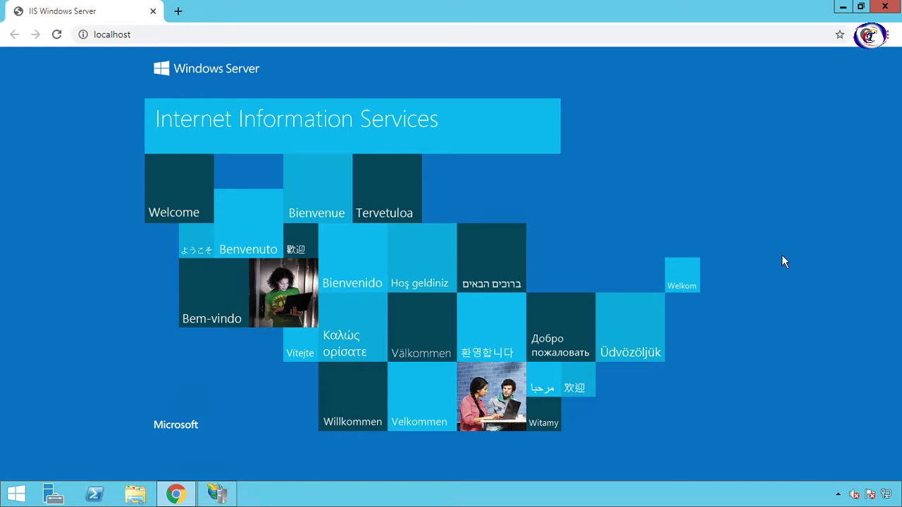
- Begin adding a new website under Sites named mysite
left_click(218, 494)
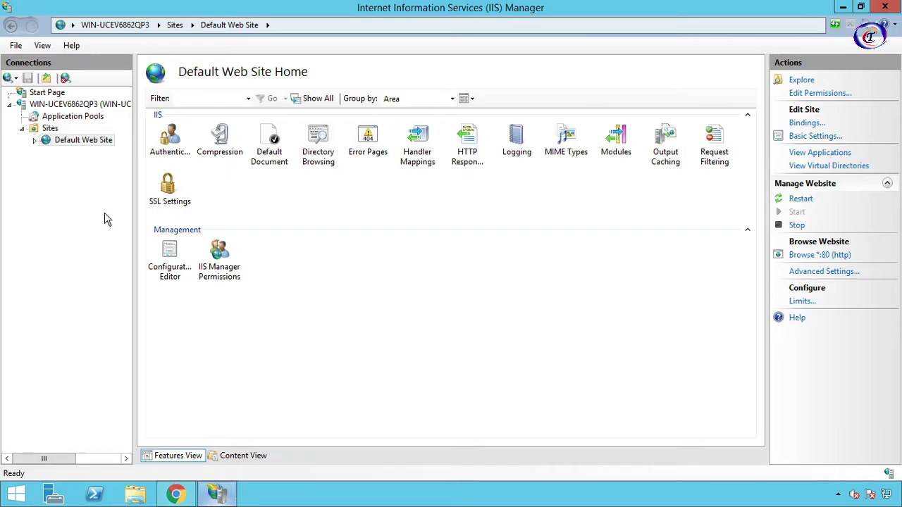
right_click(50, 130)
left_click(85, 135)
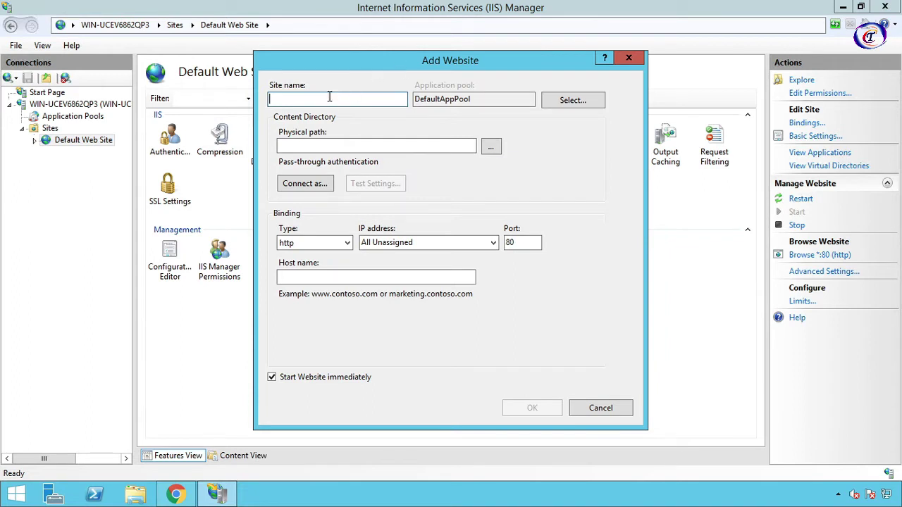
type("mysite")
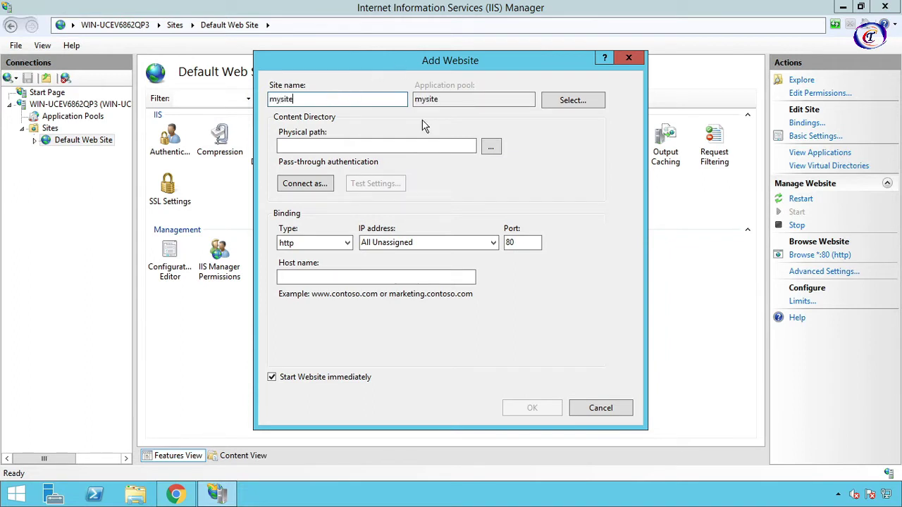
left_click(373, 146)
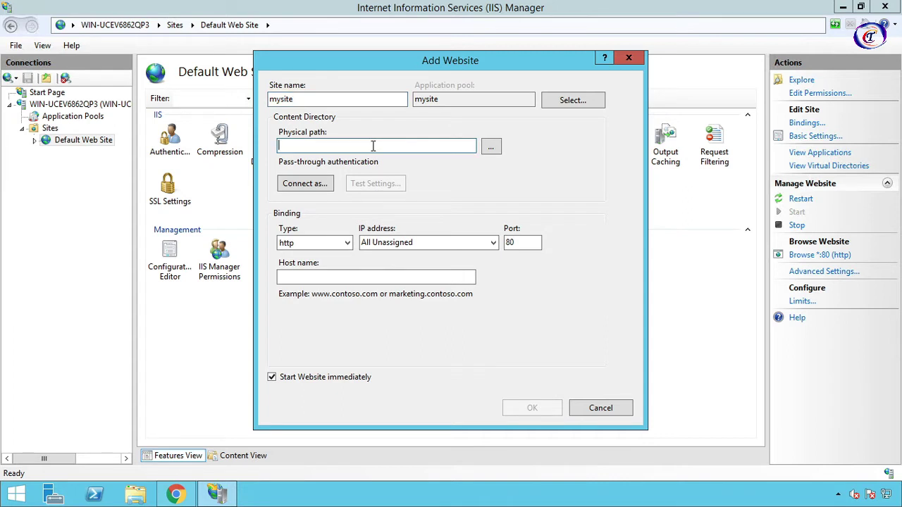
- Set the physical path to a newly created folder C:\inetpub\wwwroot\mysite
left_click(492, 148)
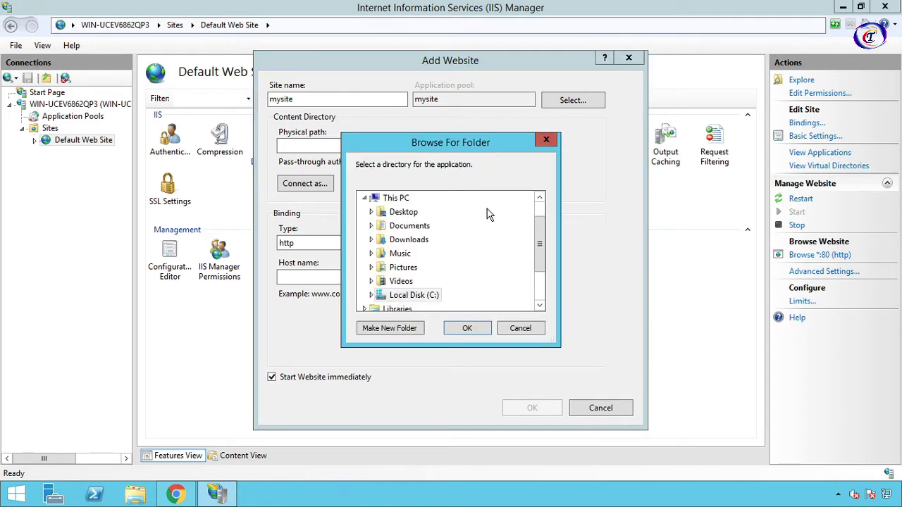
scroll(541, 275, "down", 1)
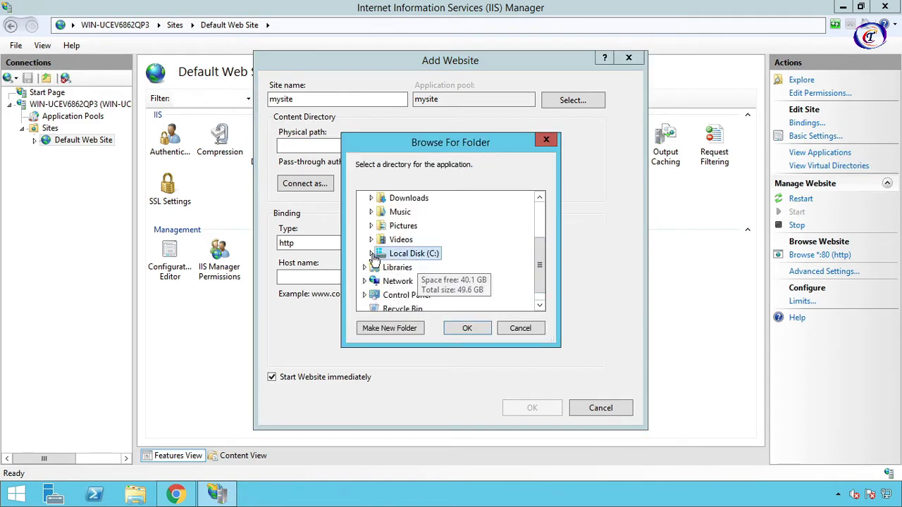
left_click(372, 254)
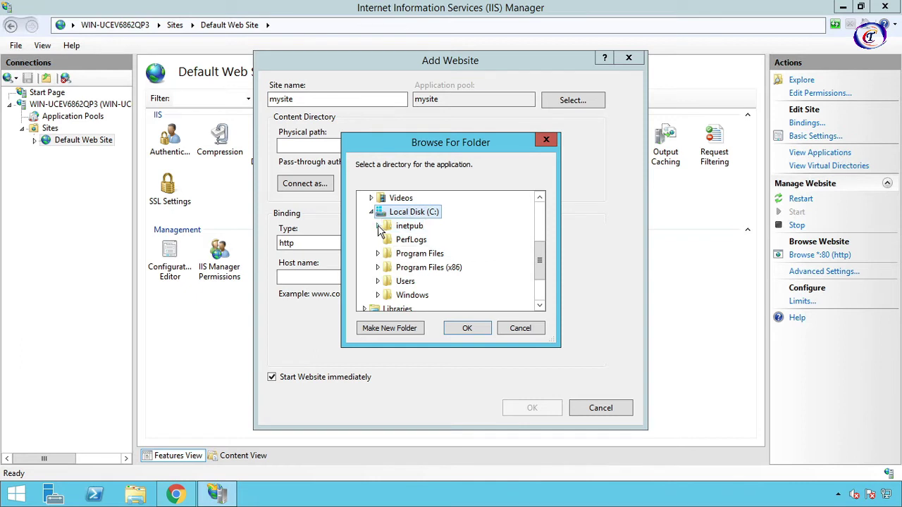
left_click(377, 227)
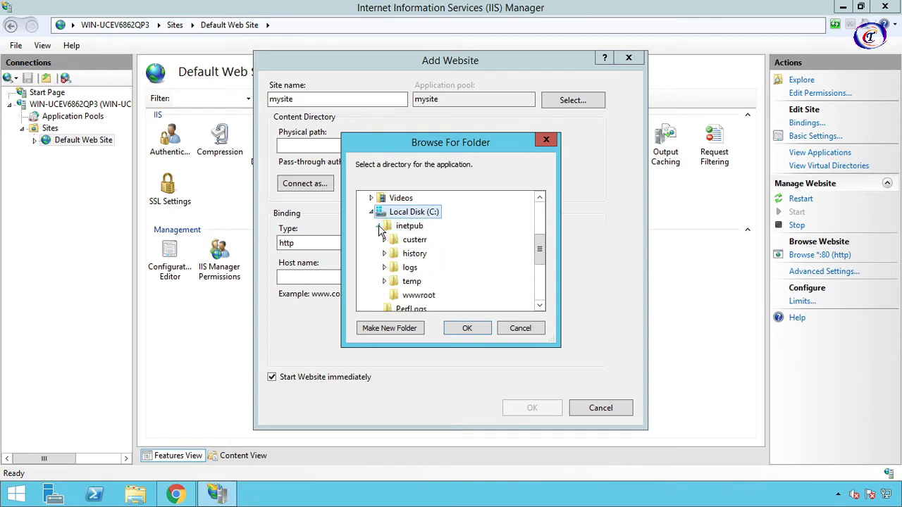
left_click(416, 296)
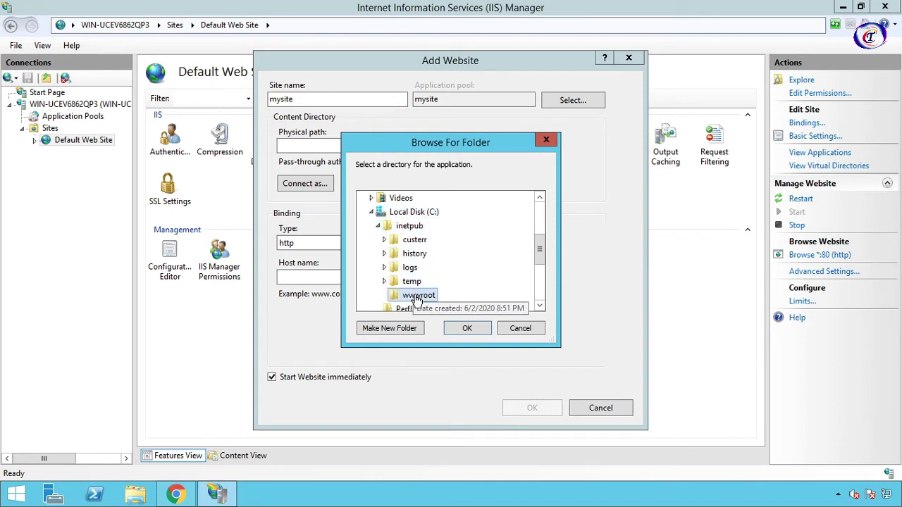
left_click(397, 329)
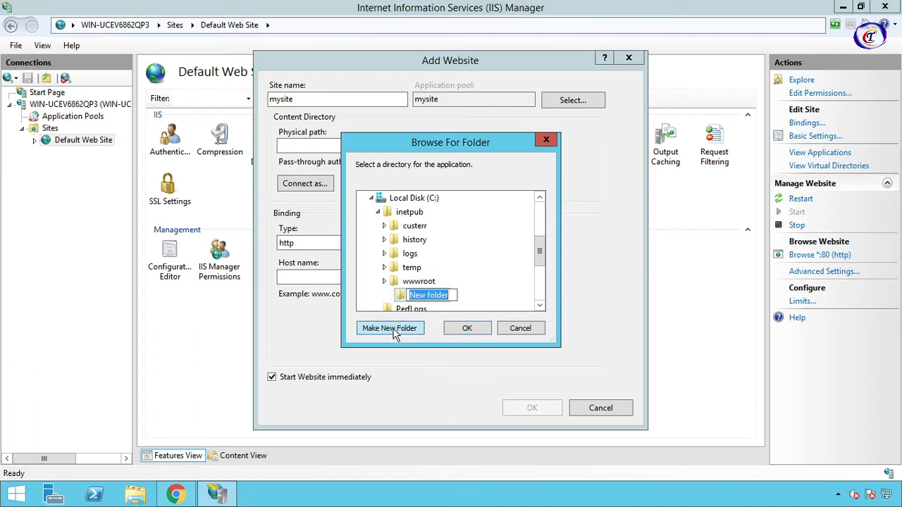
type("mysite")
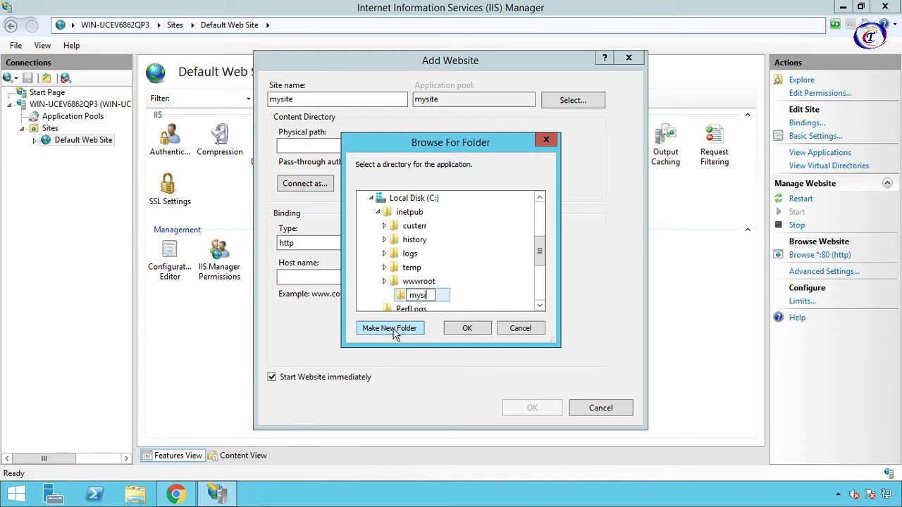
left_click(466, 330)
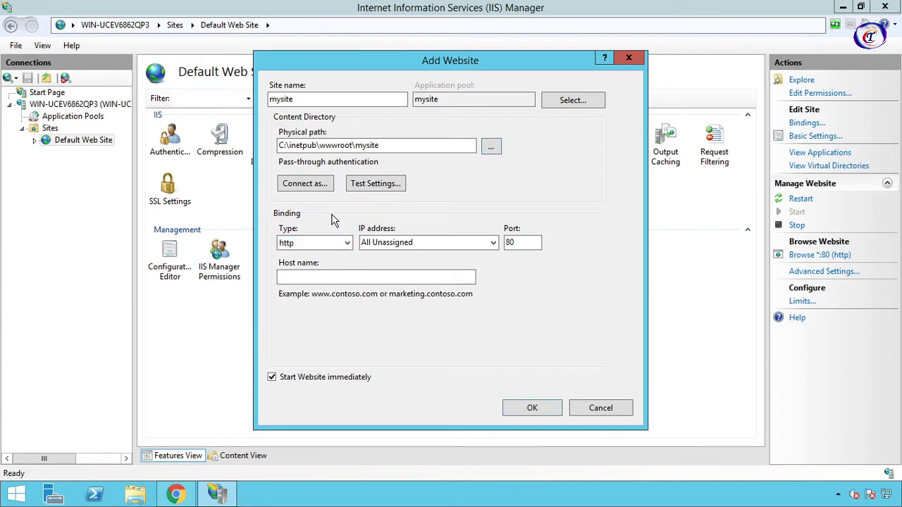
- Bind the site over http to IP 51.77.163.87 on port 80
left_click(348, 244)
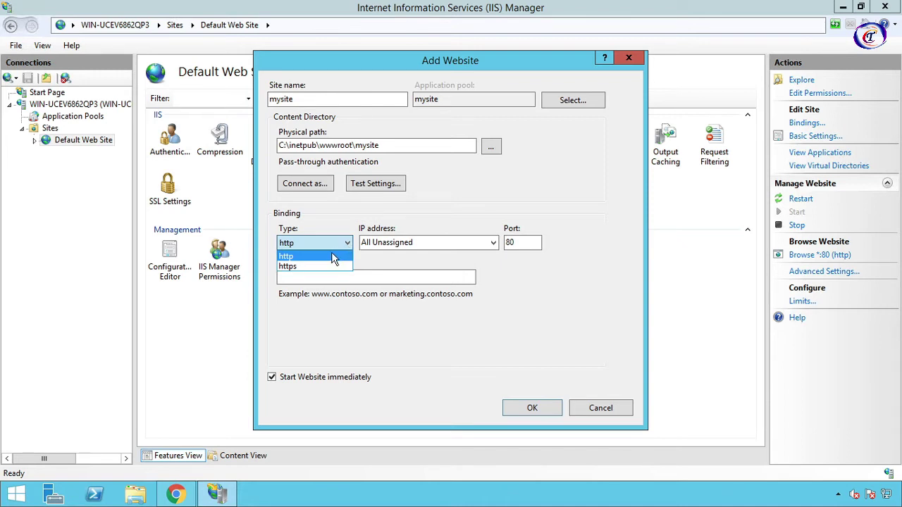
left_click(335, 256)
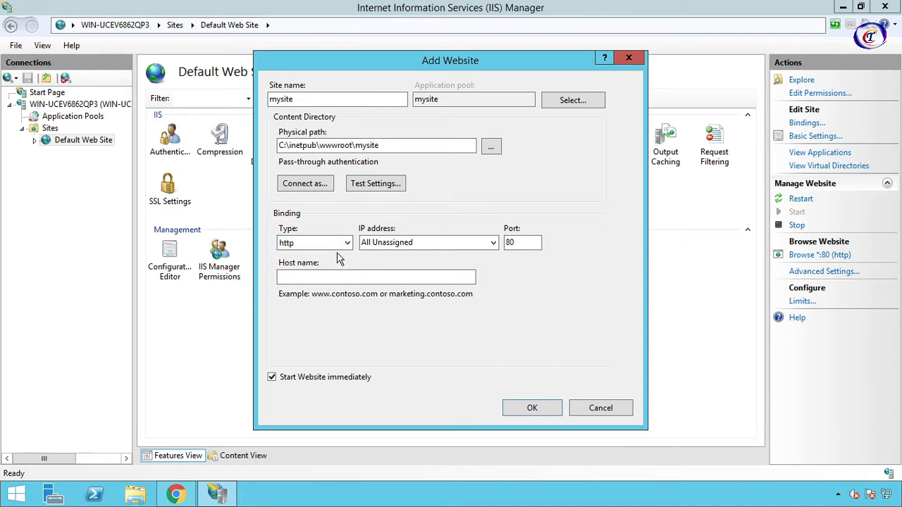
left_click(494, 243)
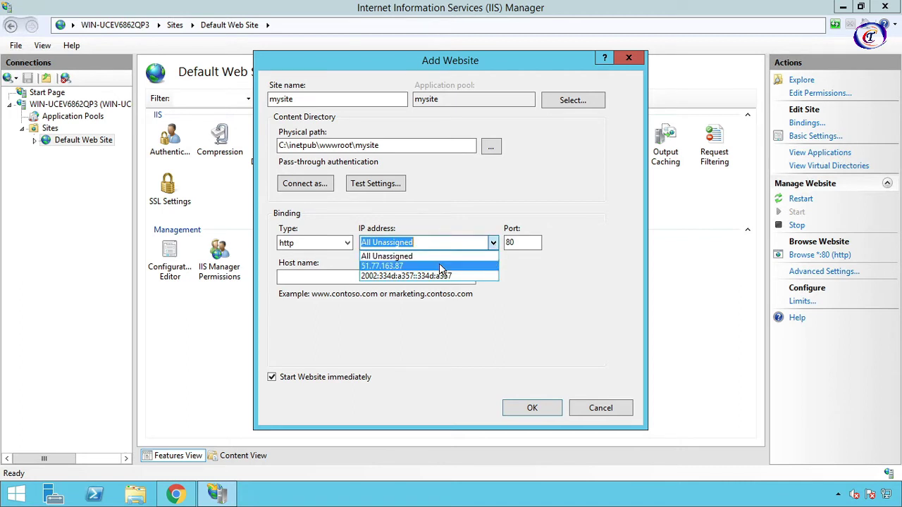
left_click(442, 266)
double_click(511, 244)
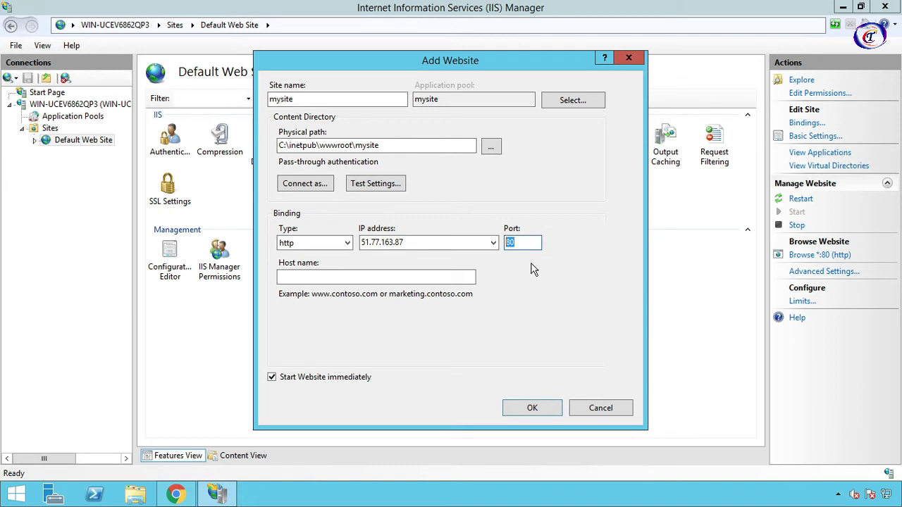
type("80")
left_click(351, 280)
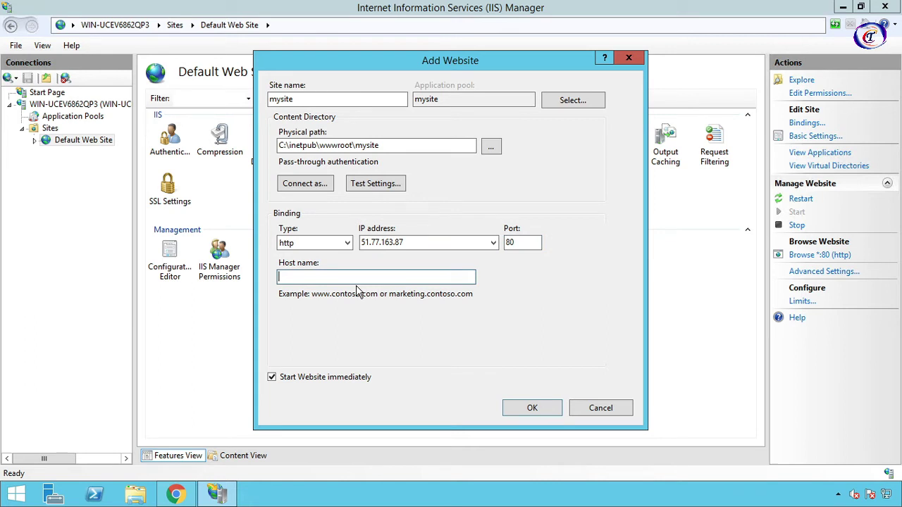
- Create the mysite website, open its folder in File Explorer, and show file name extensions
left_click(531, 408)
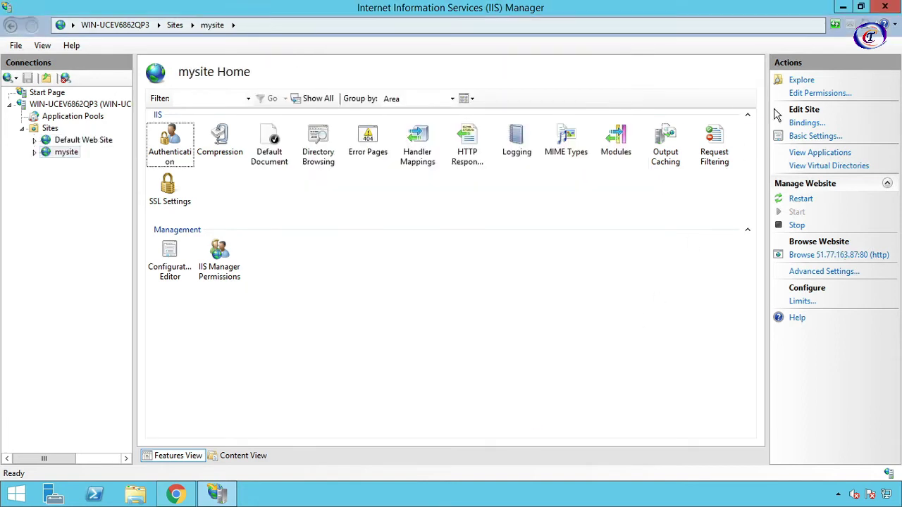
left_click(801, 80)
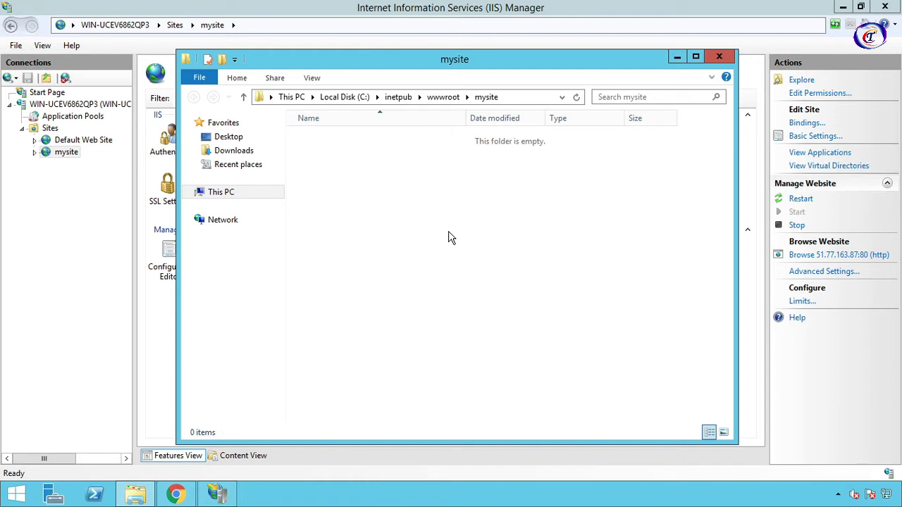
left_click(312, 80)
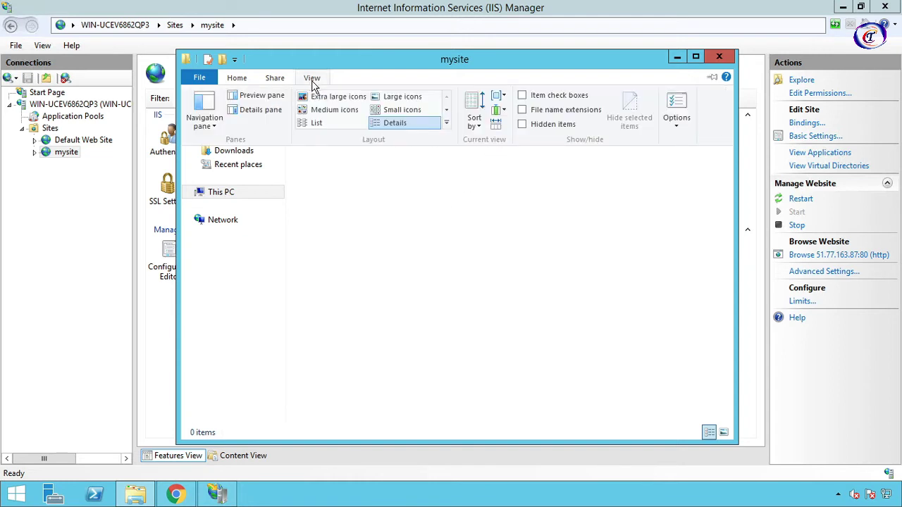
left_click(523, 110)
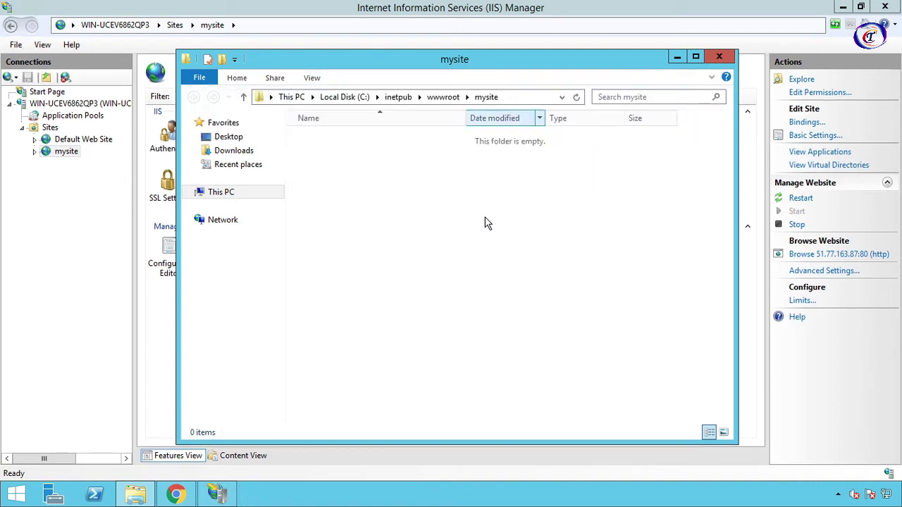
- Create a new text document in mysite and rename it to index.html
right_click(428, 225)
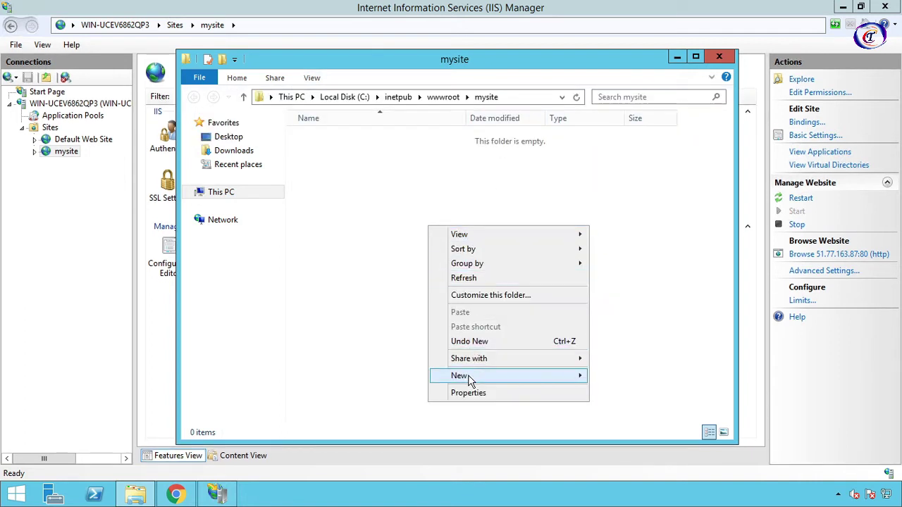
mouse_move(524, 380)
left_click(624, 453)
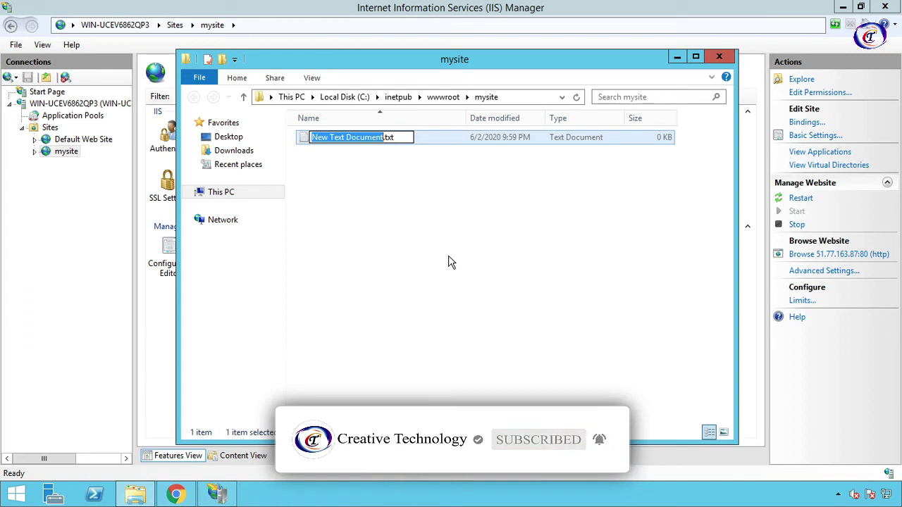
key("ctrl+a")
type("index.ht")
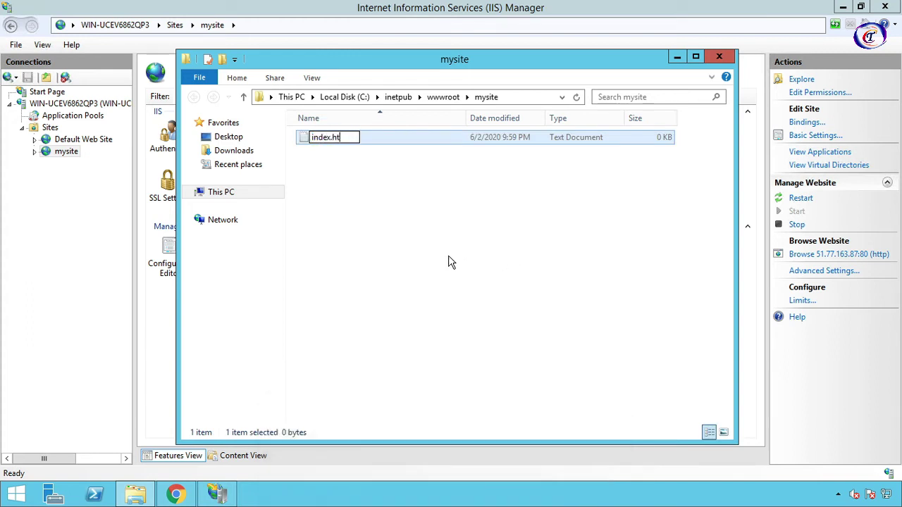
type("ml")
key("Return")
key("Return")
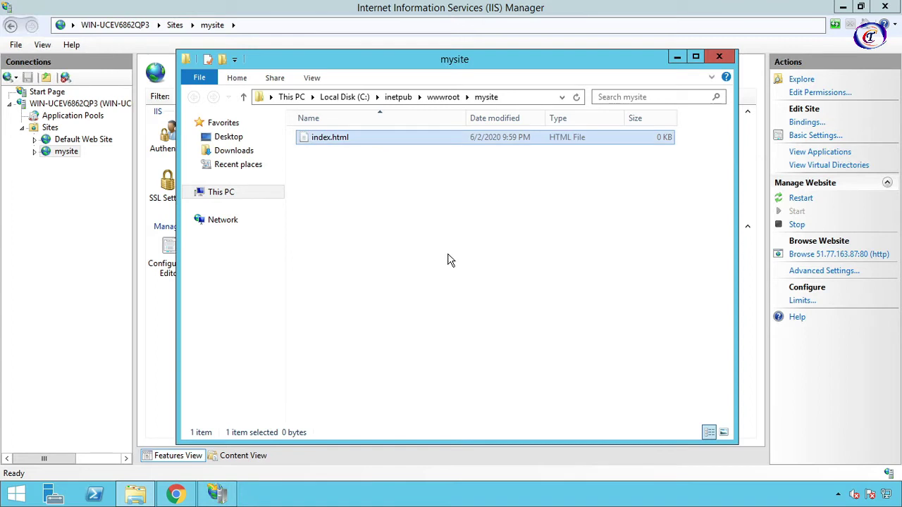
- Open index.html in Notepad through the choose-default-program option
right_click(342, 143)
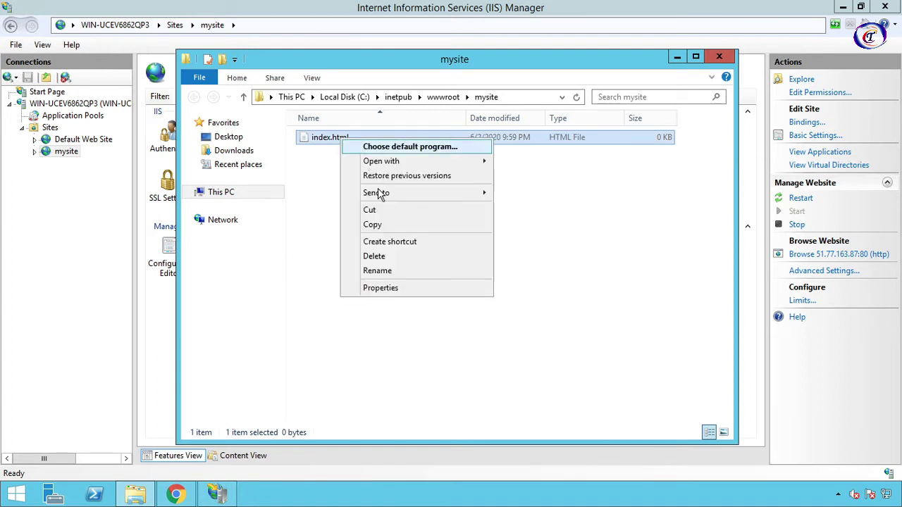
mouse_move(381, 167)
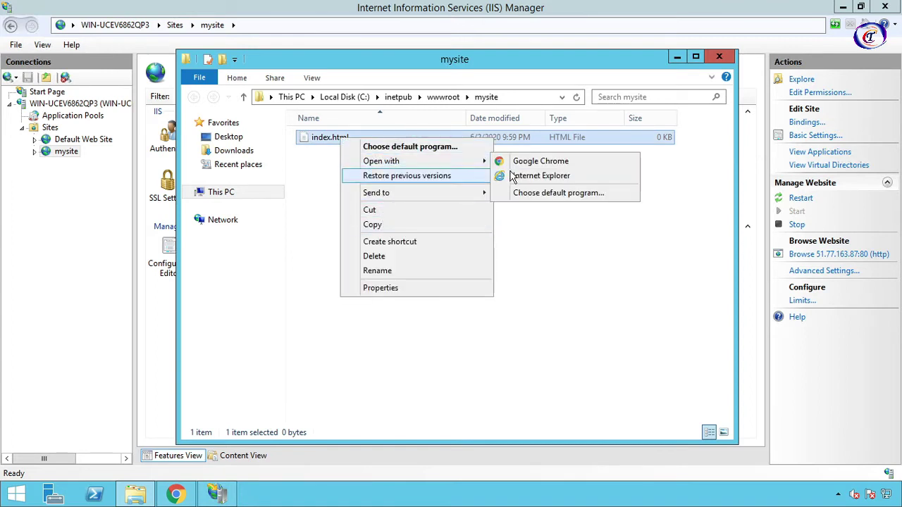
left_click(530, 191)
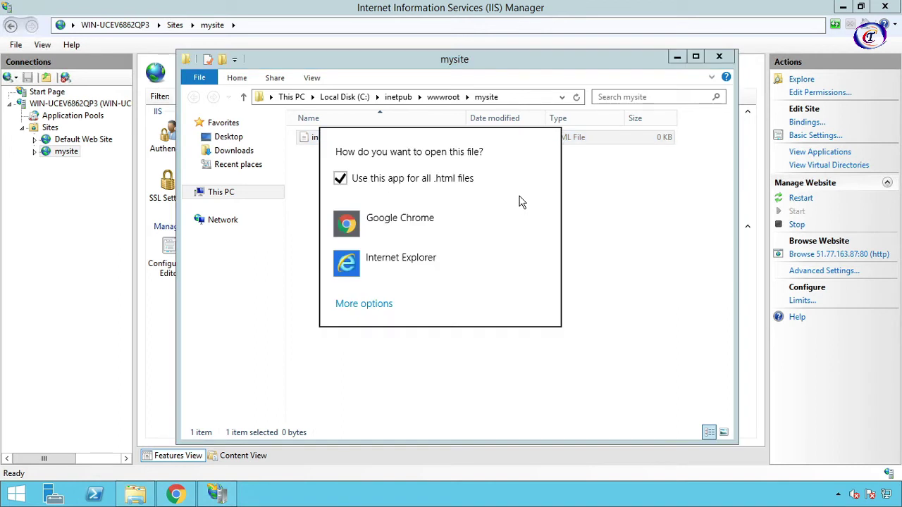
left_click(384, 311)
- Open index.html in Notepad and resize and reposition its window
left_click(400, 297)
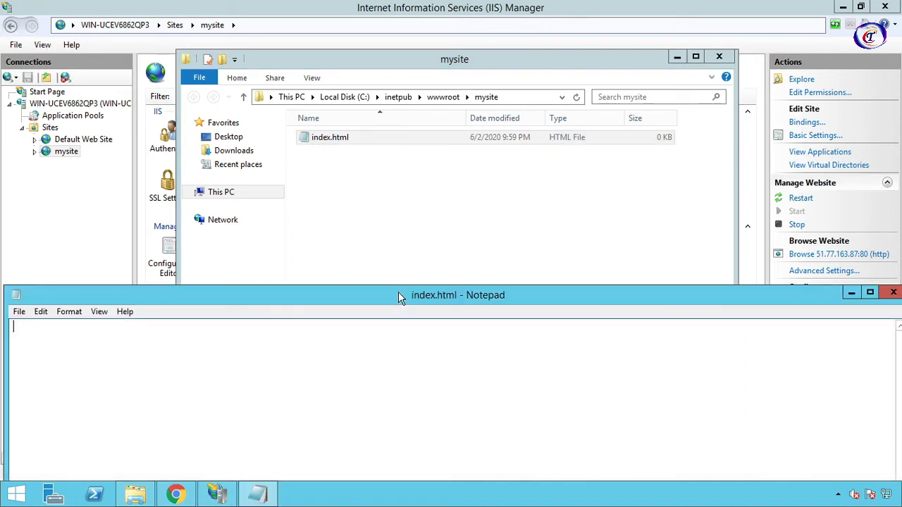
double_click(398, 296)
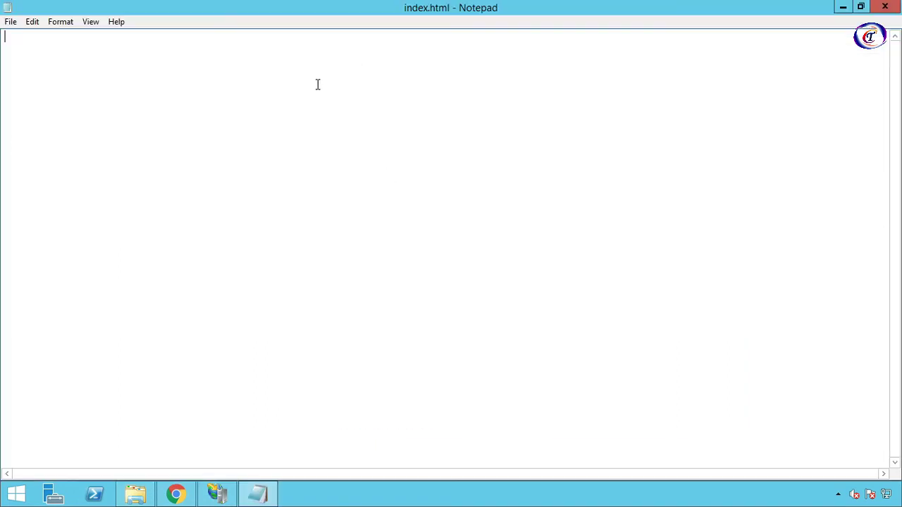
double_click(268, 12)
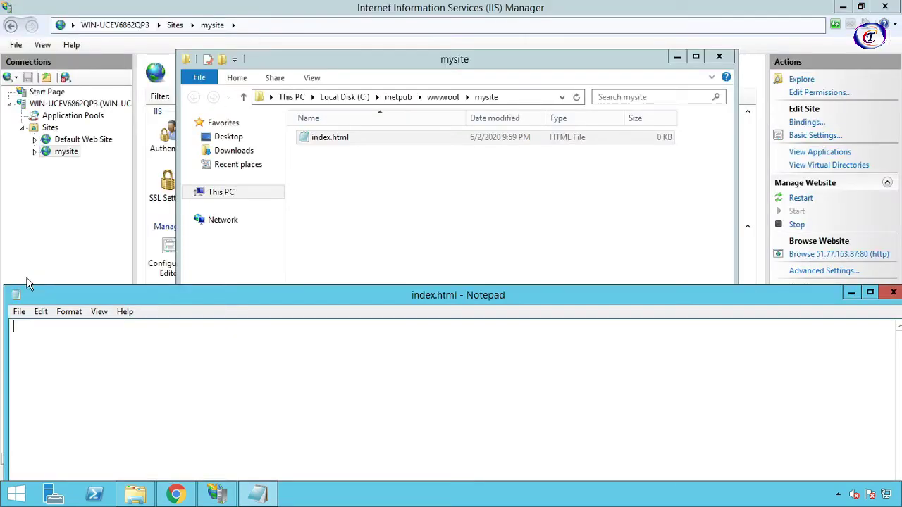
left_click_drag(198, 313, 257, 320)
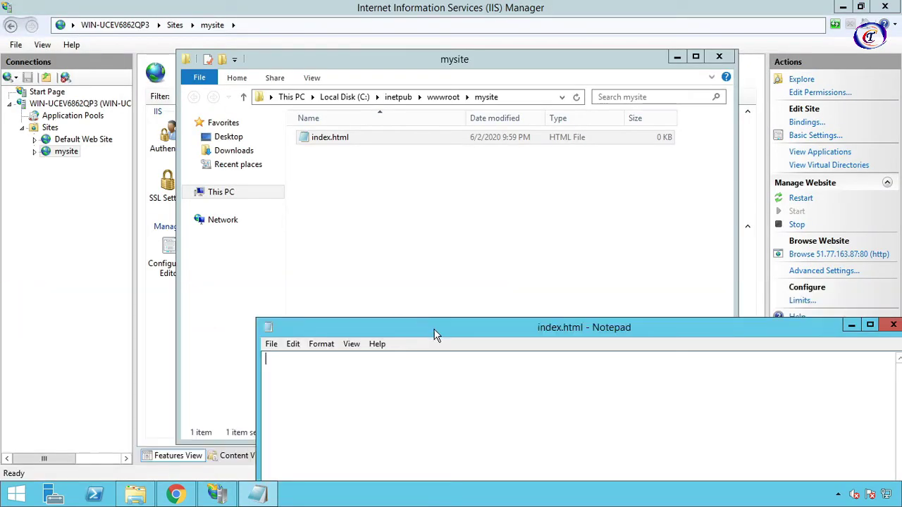
left_click_drag(433, 332, 317, 121)
- Paste the HTML page headed 'This is my website', save index.html, and close Notepad and the mysite folder
type("<!DOCTYPE html> <html lang=\"en\"> <head> \t<meta charset=\"UTF-8\"> \t<title>IIS Website Setup</title> </head> <body> \t<h1>This is my website</h1> </body> </html>")
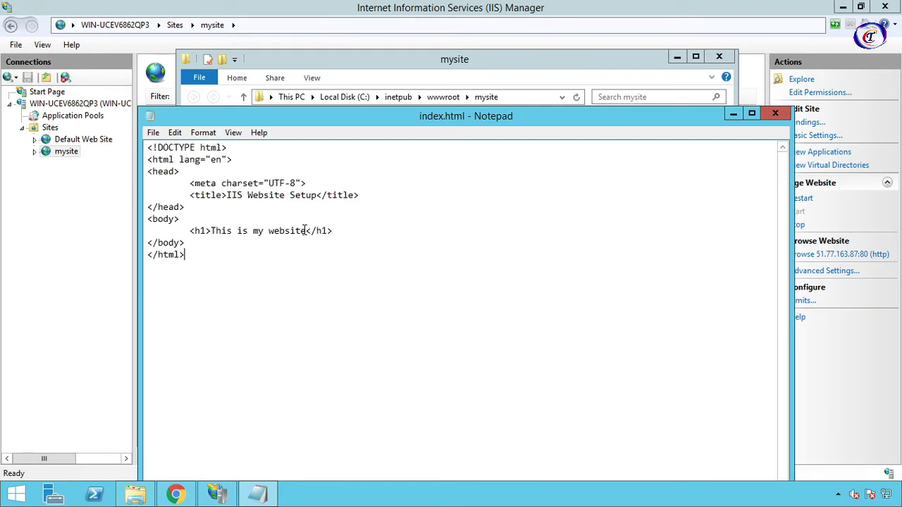
left_click_drag(306, 230, 210, 231)
left_click(241, 264)
left_click(153, 134)
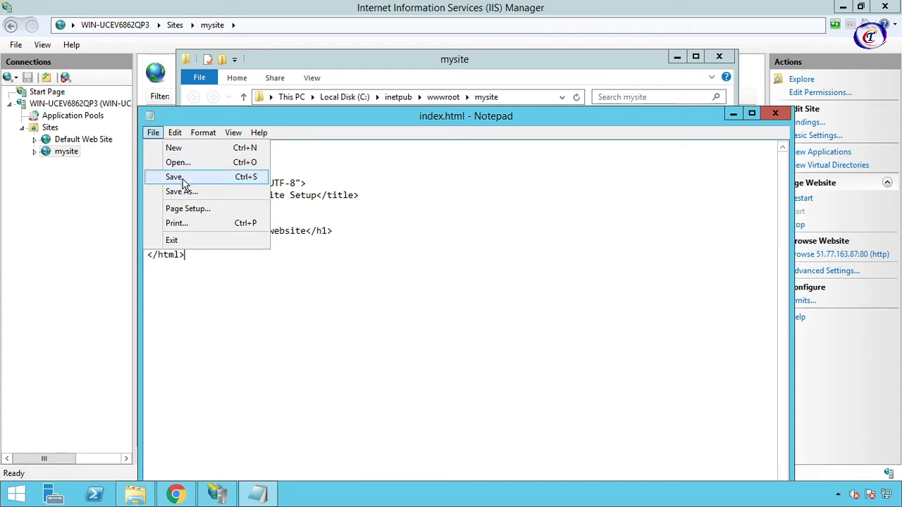
left_click(174, 177)
left_click(775, 114)
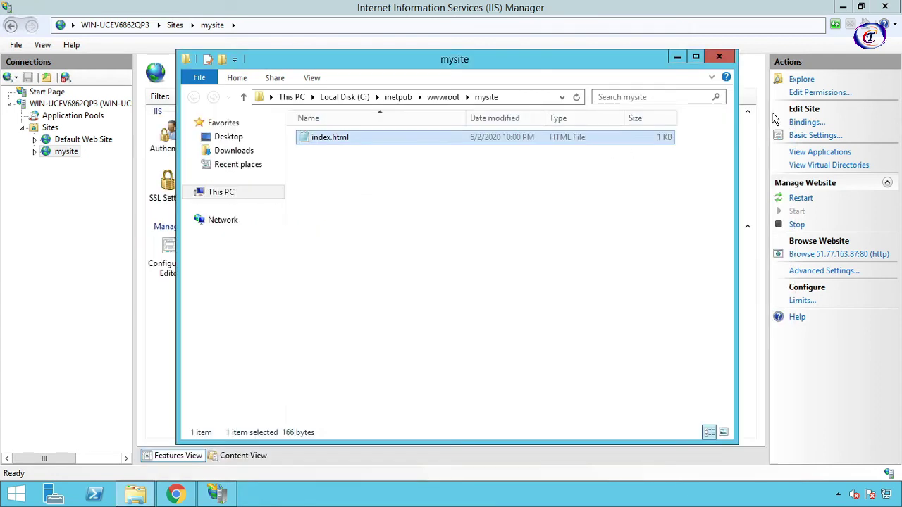
left_click(719, 58)
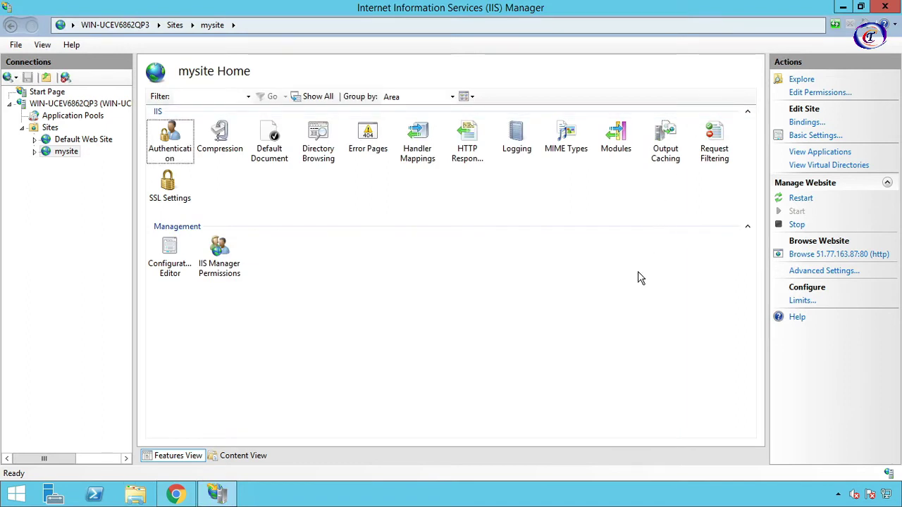
- Browse mysite at 51.77.163.87 to view the 'This is my website' page in Chrome, then return to IIS Manager
left_click(788, 258)
left_click(187, 495)
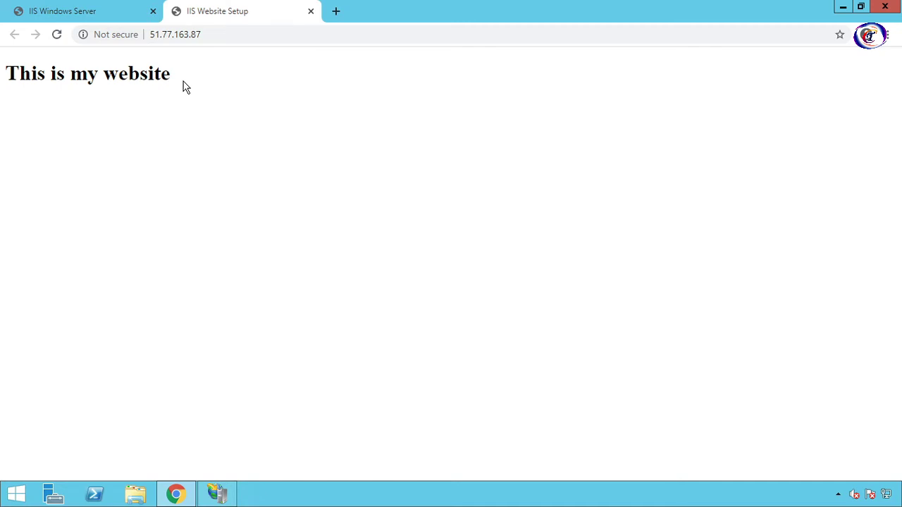
left_click(213, 494)
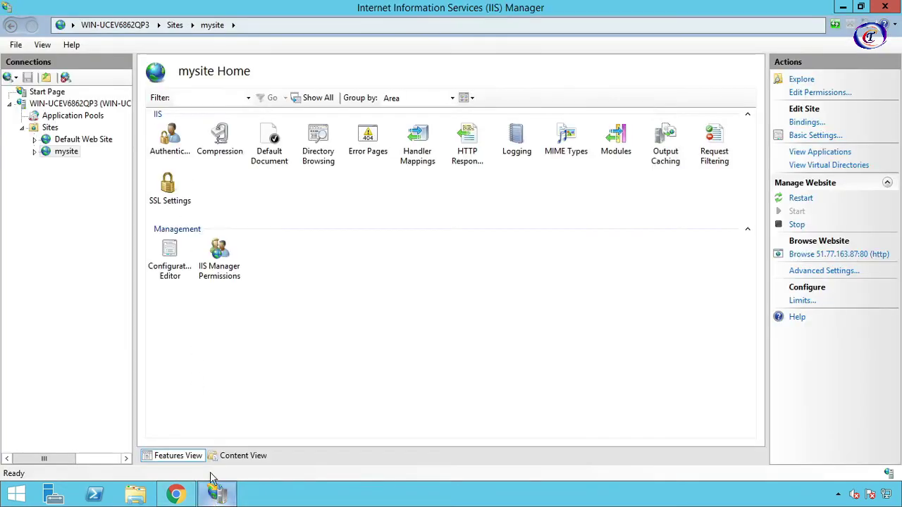
- From the server's home page, download Web Platform Installer from iis.net in Chrome
left_click(97, 104)
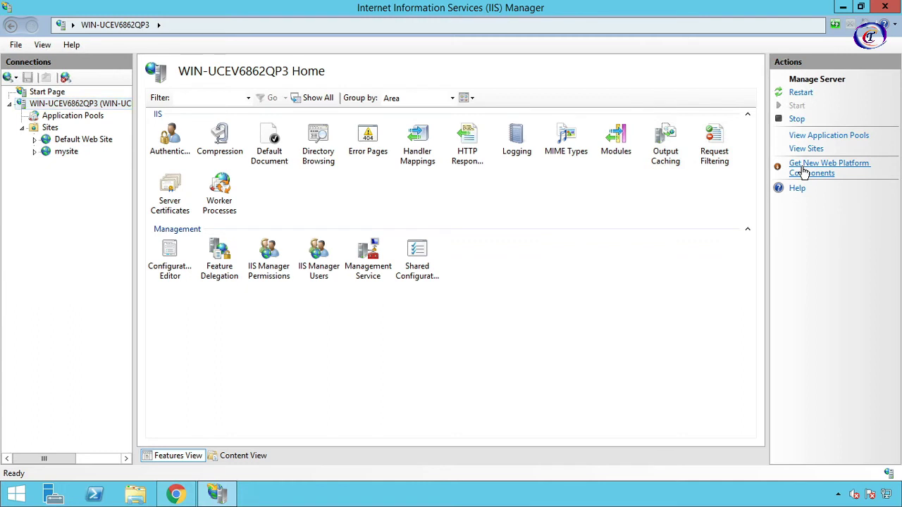
left_click(187, 492)
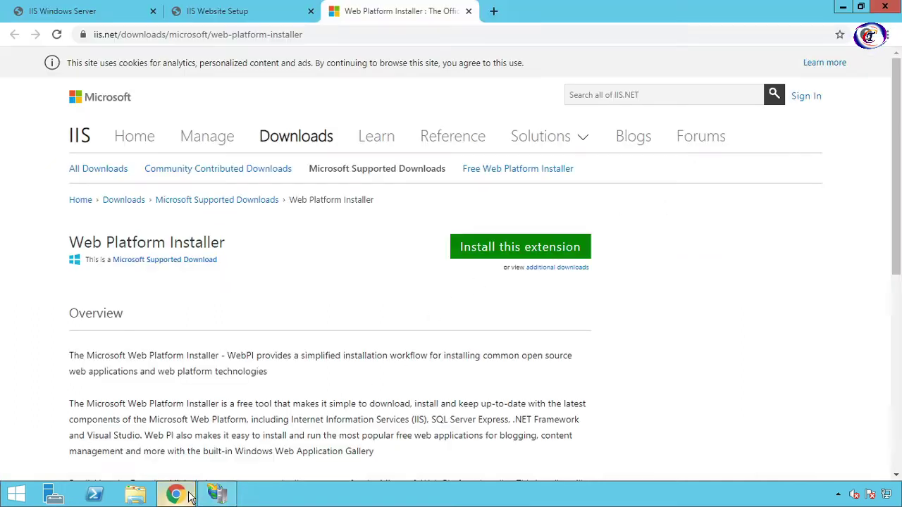
left_click(501, 250)
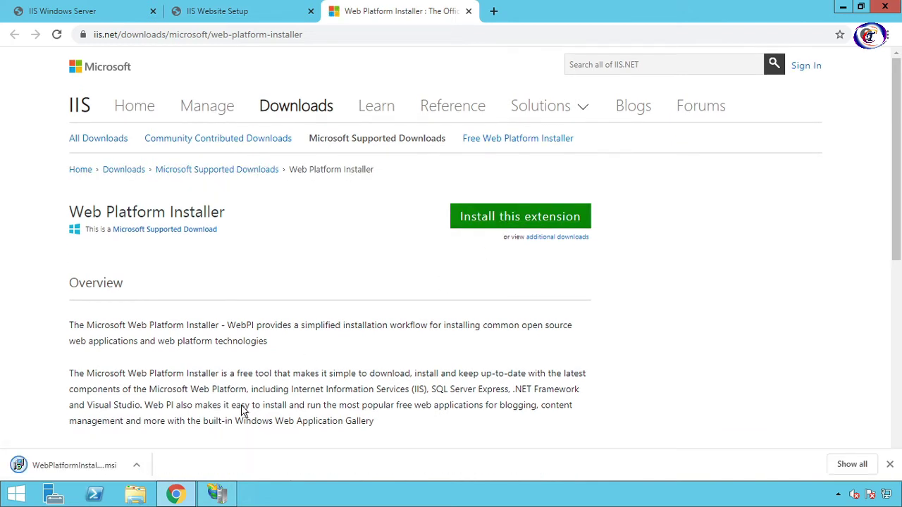
- Run the downloaded .msi, accept the license, and complete the Web Platform Installer 5.1 setup
left_click(76, 470)
left_click(492, 261)
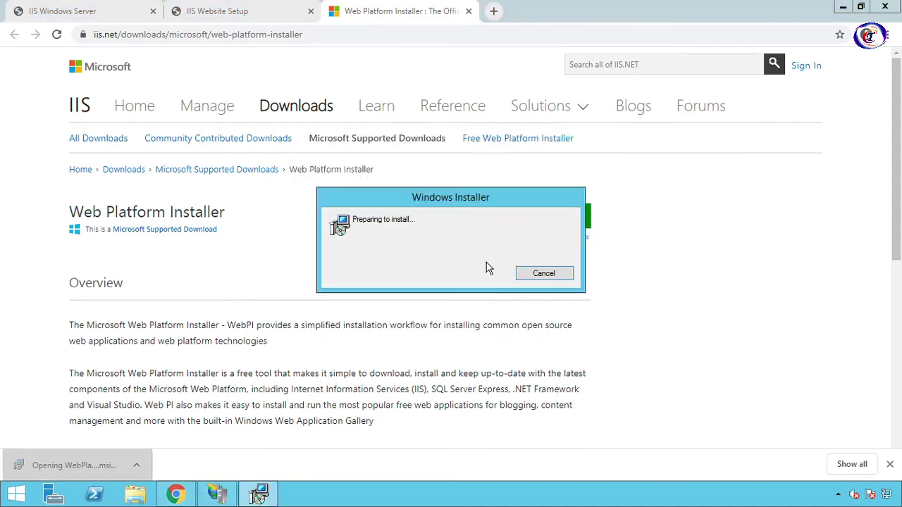
left_click(415, 324)
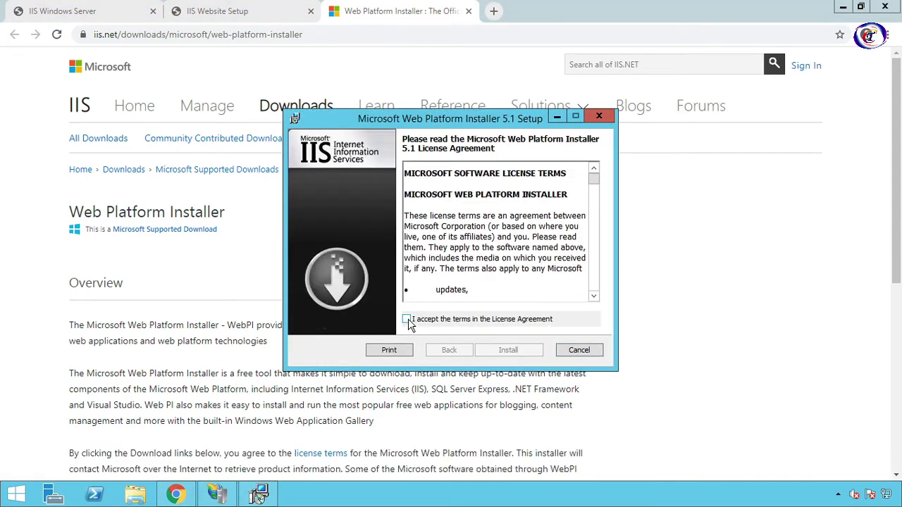
left_click(508, 351)
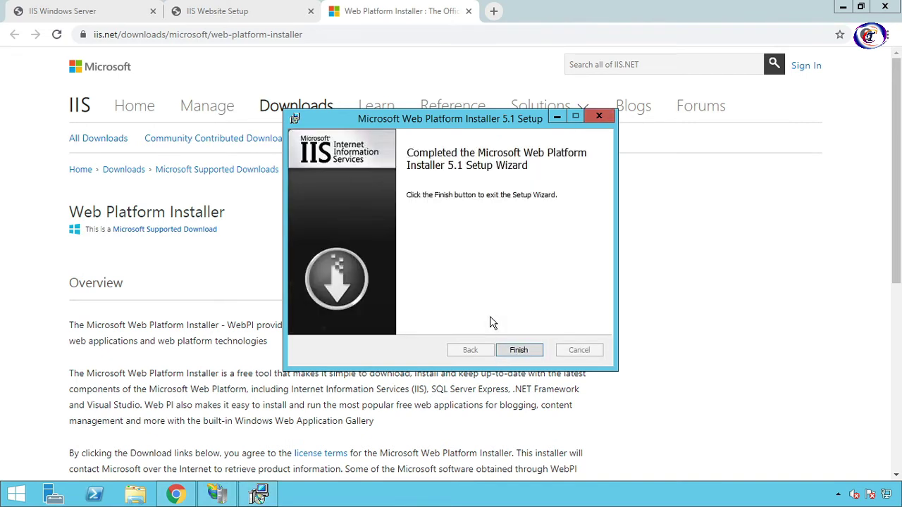
left_click(520, 351)
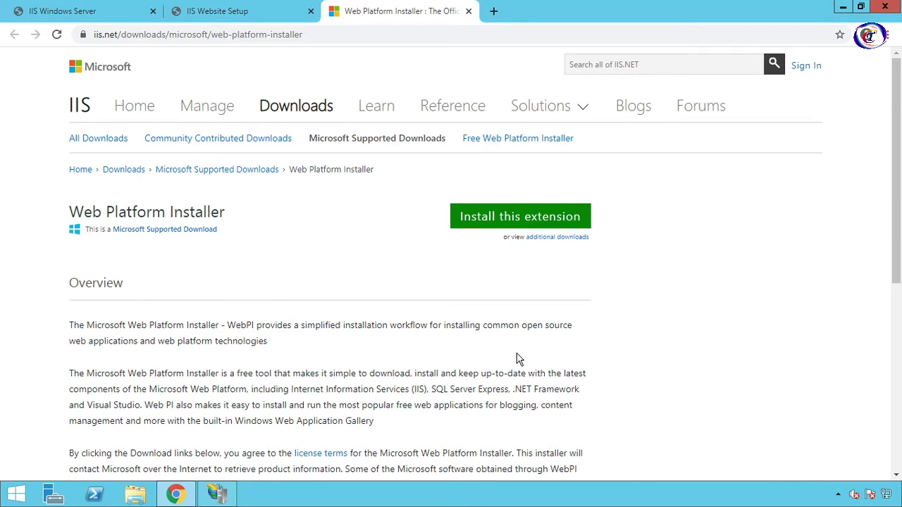
left_click(232, 498)
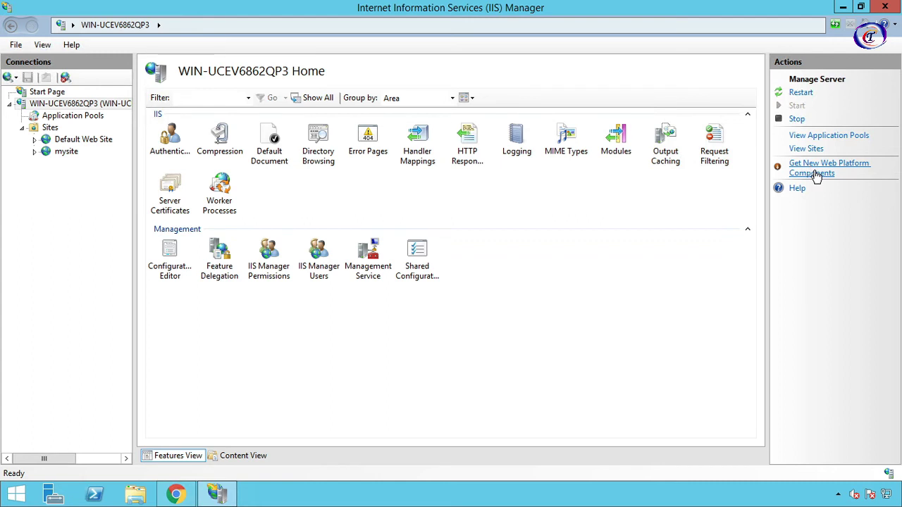
- Launch Web Platform Installer, search for wordpress, add WordPress, and start the install
left_click(815, 174)
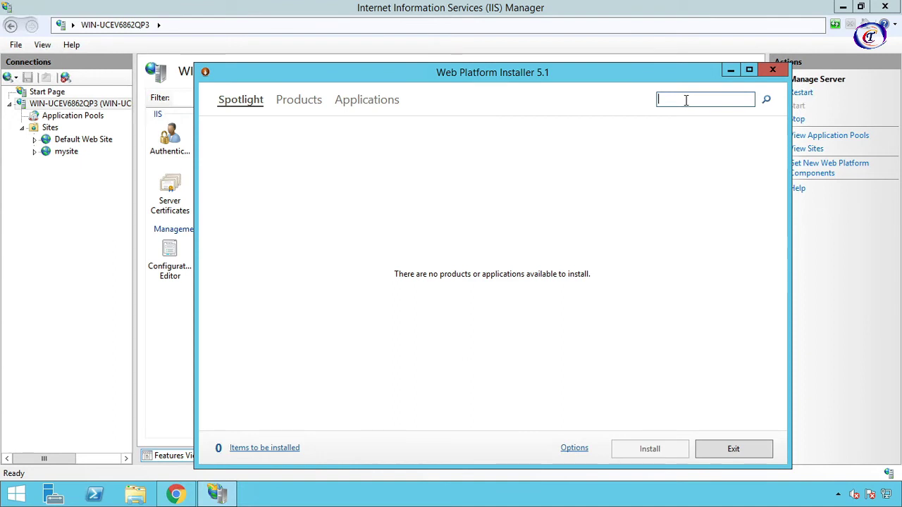
type("wordpress")
key("Return")
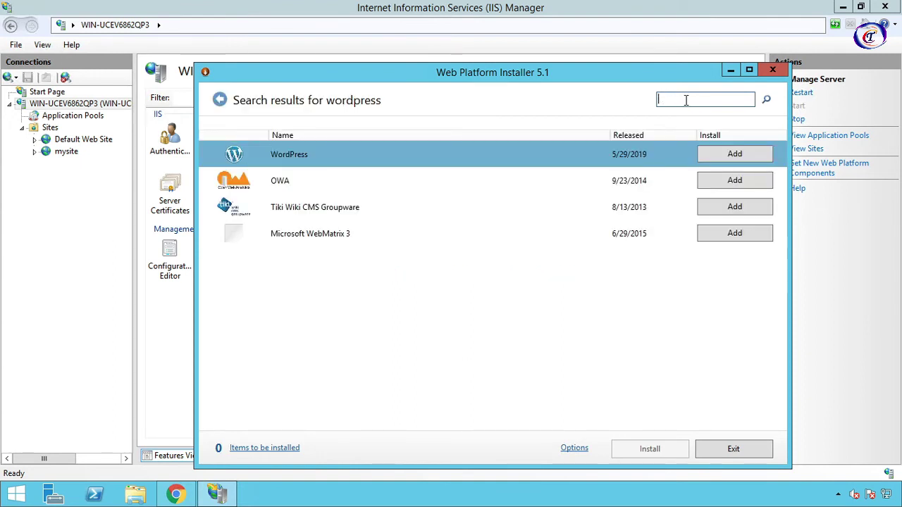
left_click(728, 158)
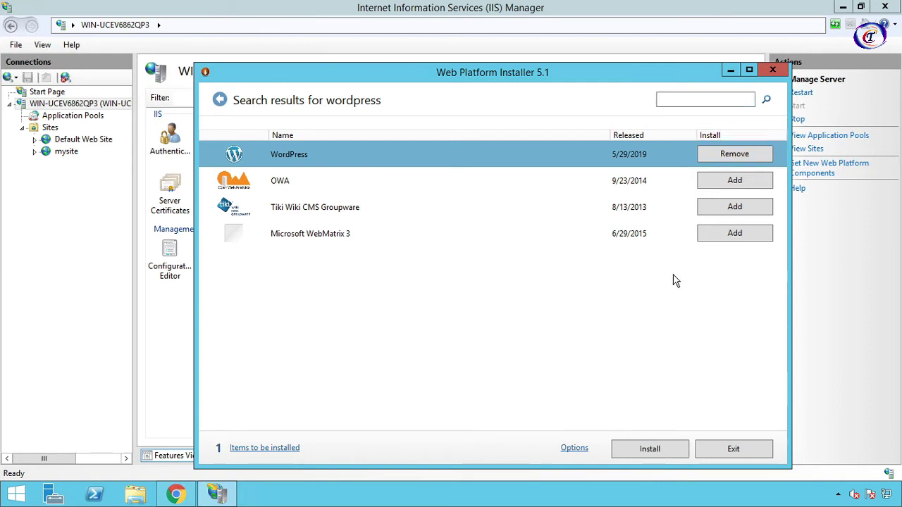
left_click(649, 449)
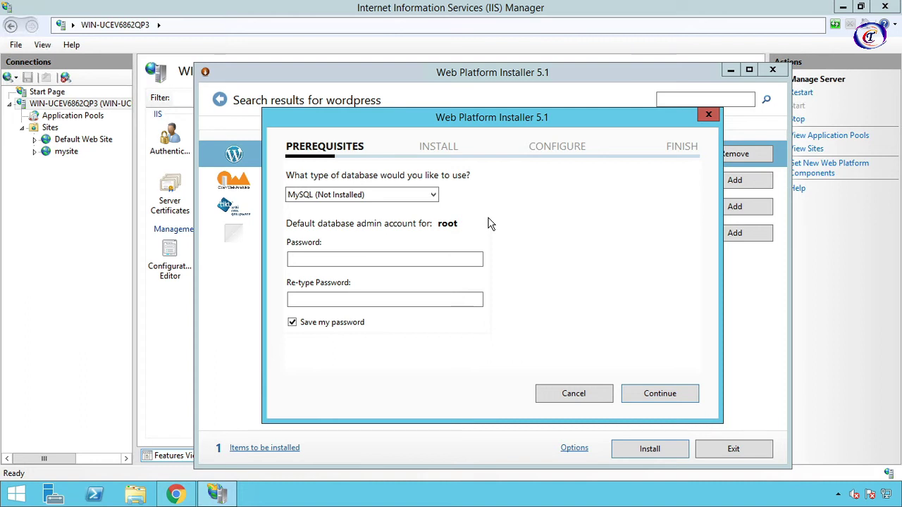
- Enter and confirm the MySQL admin password, continue, and accept the third-party license terms
left_click(405, 259)
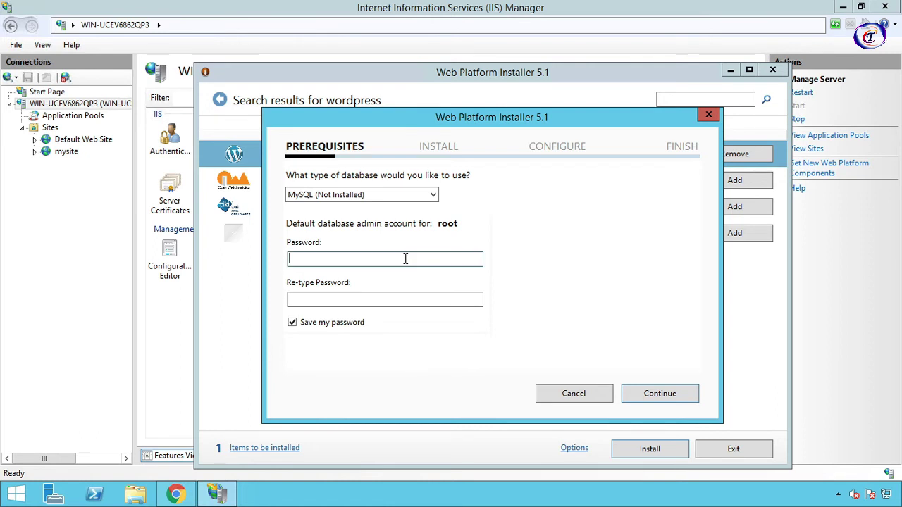
type("pass")
key("Tab")
type("p")
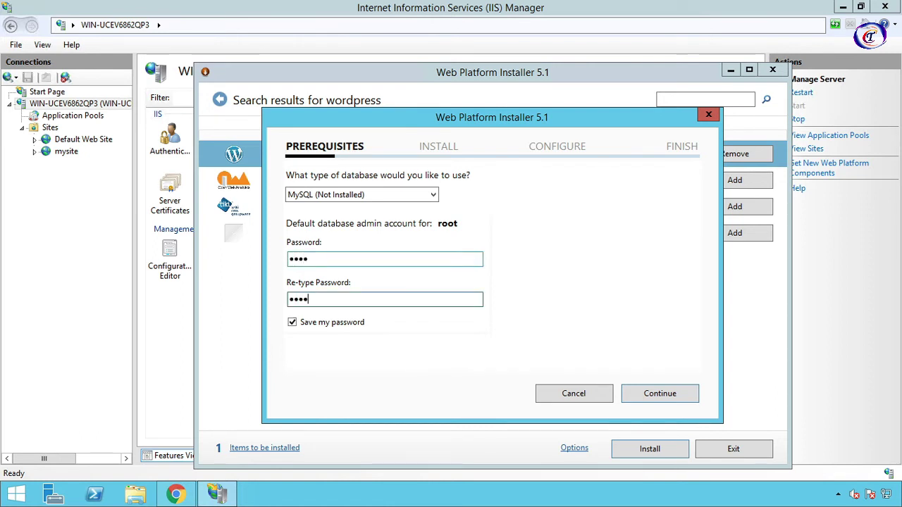
type("ass")
left_click(647, 389)
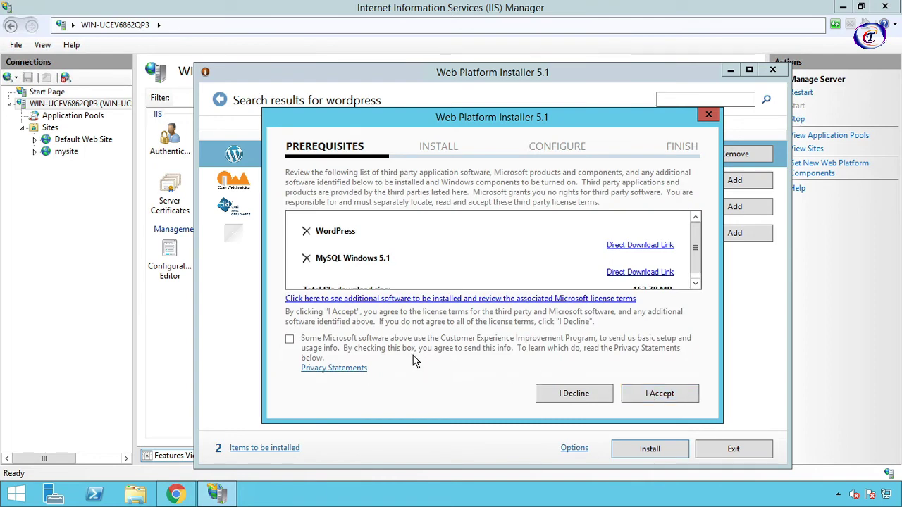
left_click(644, 396)
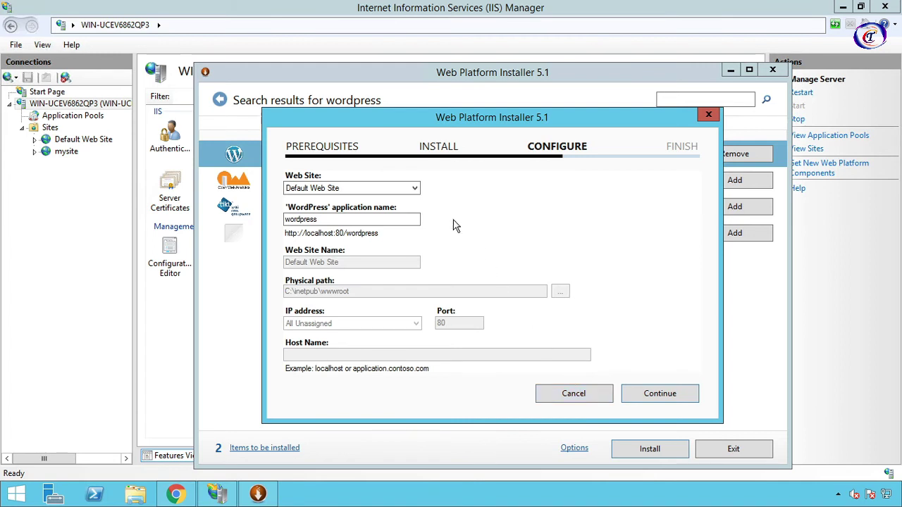
- Target the mysite website with a blank application name and accept overwriting its folder
left_click(416, 190)
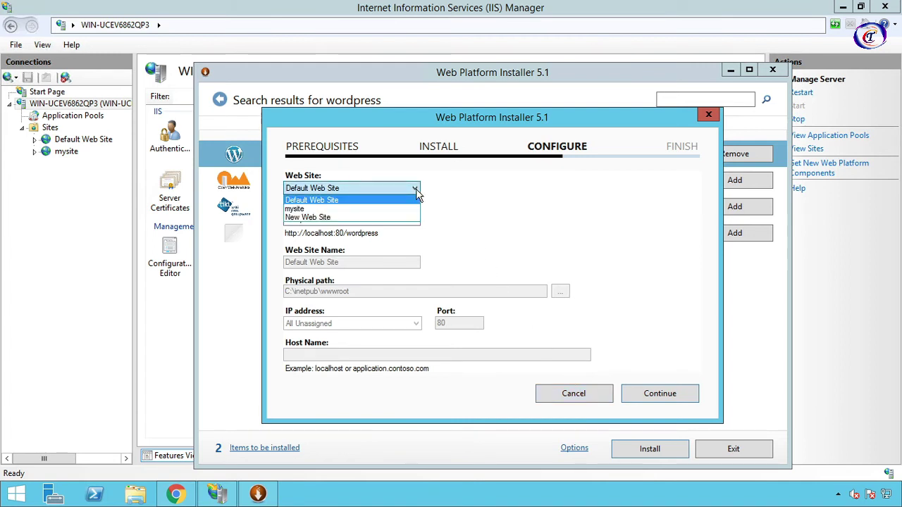
left_click(374, 210)
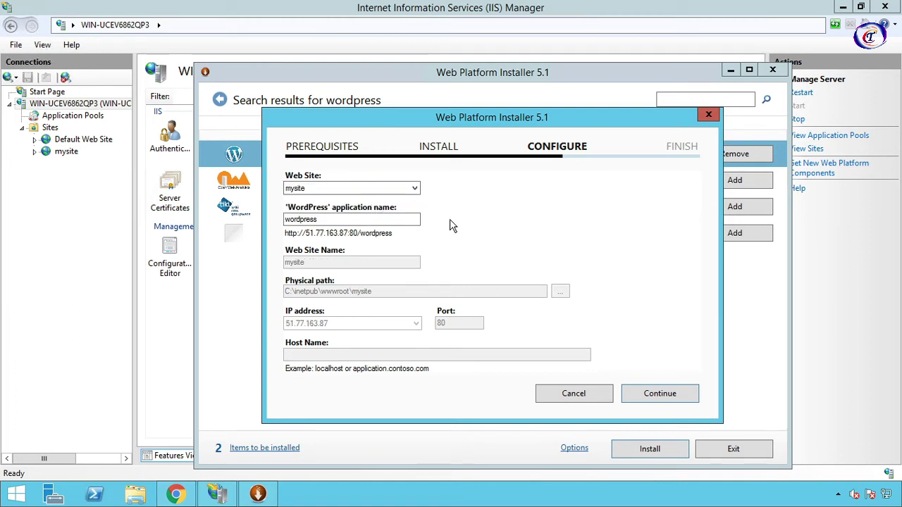
left_click_drag(402, 219, 278, 224)
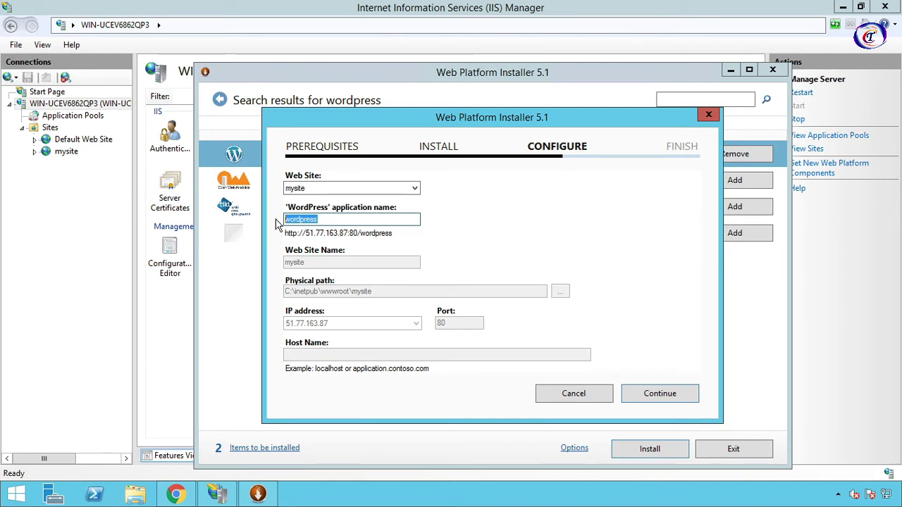
key("BackSpace")
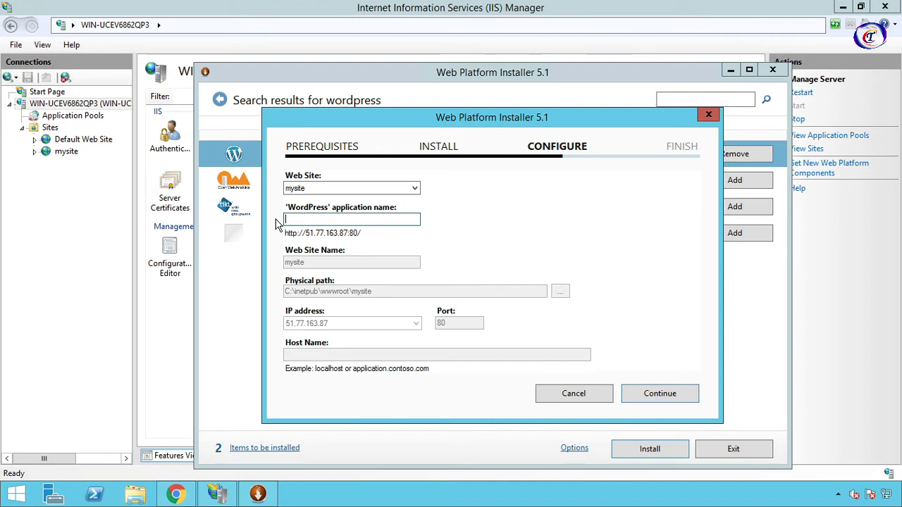
left_click(670, 398)
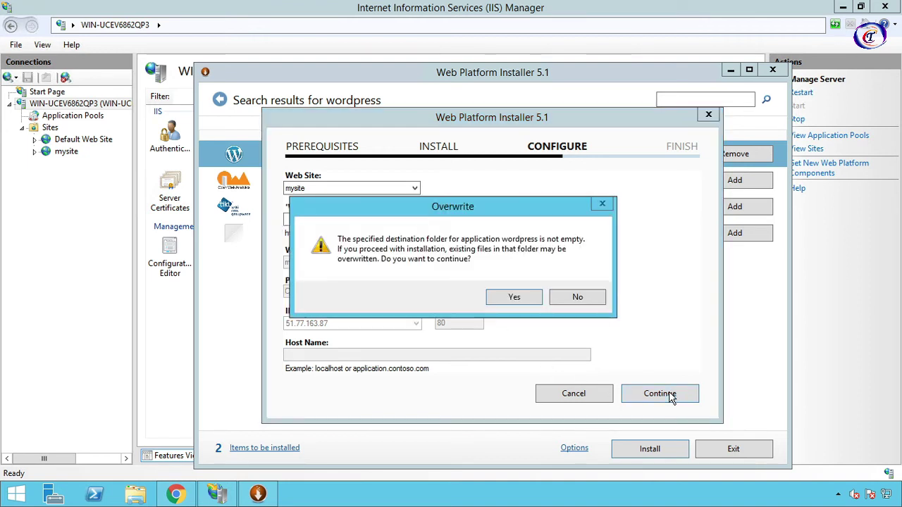
left_click(531, 299)
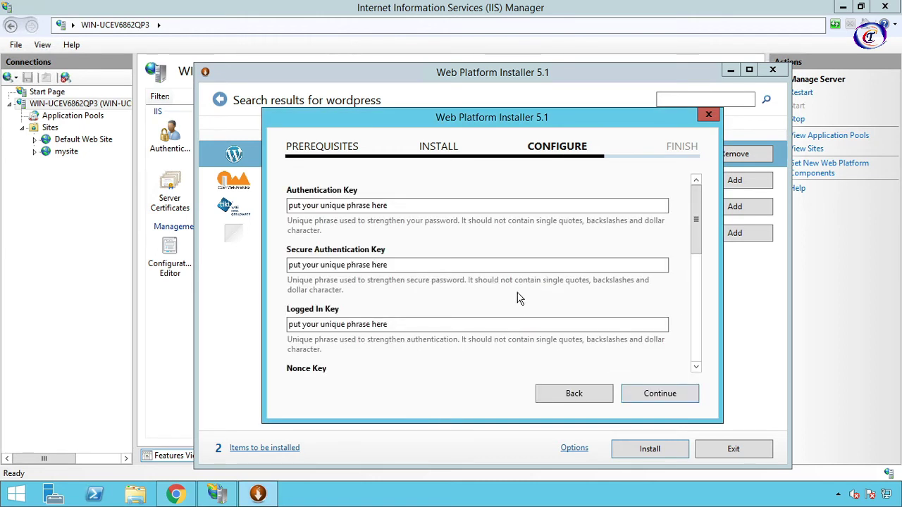
- Enter a value in Authentication Key and paste it into the following key and salt fields
left_click_drag(272, 201, 469, 238)
type("Pass")
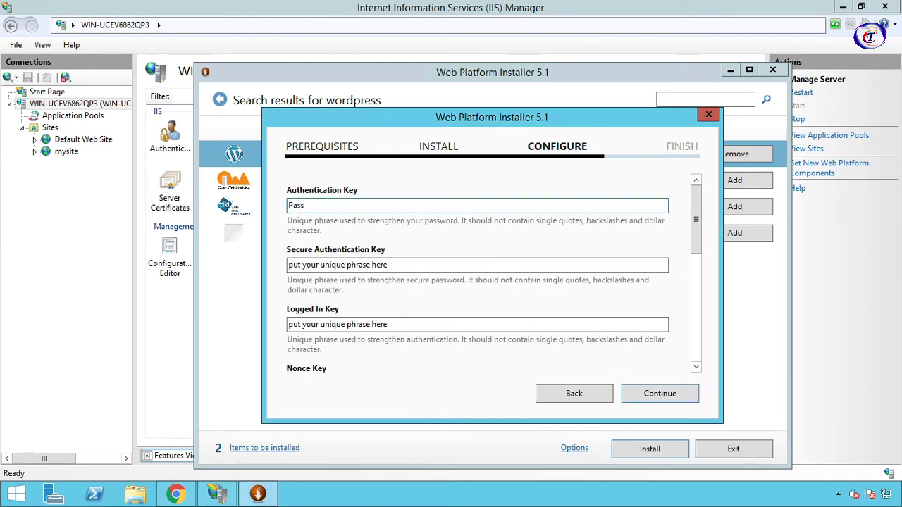
key("ctrl+a")
key("ctrl+c")
key("Tab")
key("ctrl+v")
key("Tab")
key("ctrl+v")
left_click(691, 265)
key("Tab")
key("ctrl+v")
key("Tab")
key("ctrl+v")
key("Tab")
key("ctrl+v")
- Paste the same value into Nonce Salt and Logged In Salt, then finish installing and launch WordPress setup
scroll(695, 282, "down", 3)
left_click(364, 328)
key("ctrl+a")
key("ctrl+v")
left_click(299, 264)
key("ctrl+a")
key("ctrl+v")
scroll(697, 275, "up", 5)
scroll(697, 187, "up", 3)
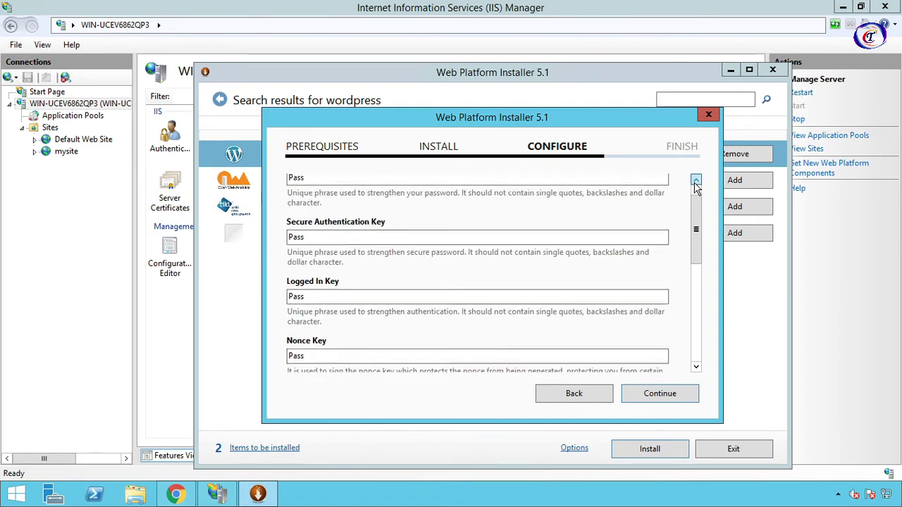
left_click(648, 393)
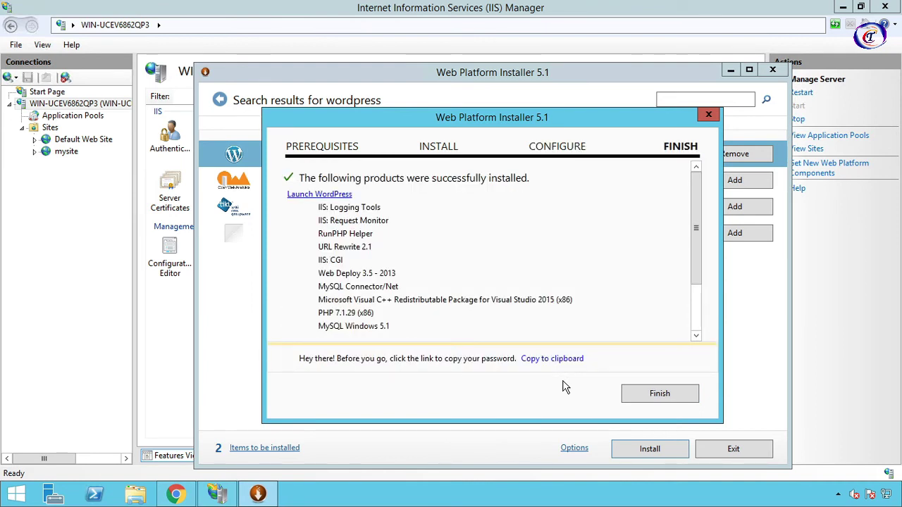
left_click(658, 395)
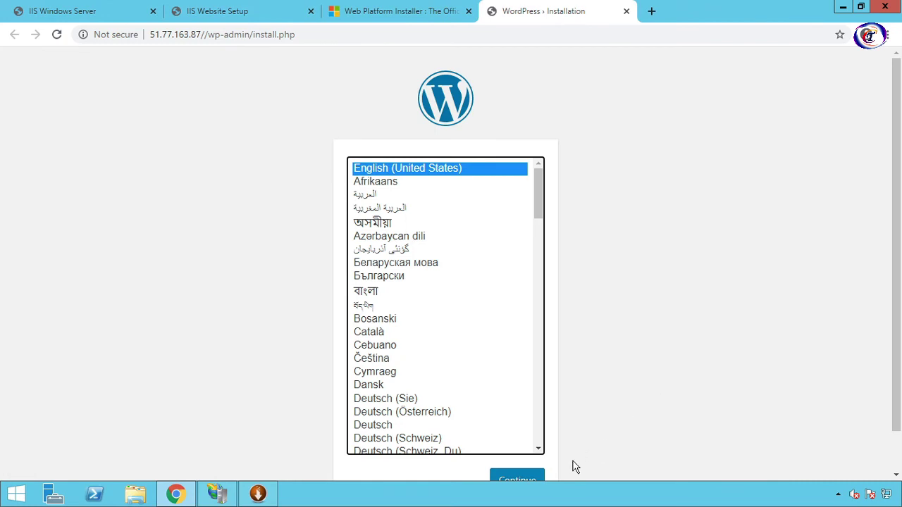
- Continue in English and enter site title 'My Site', username admin, and a new password
left_click(536, 478)
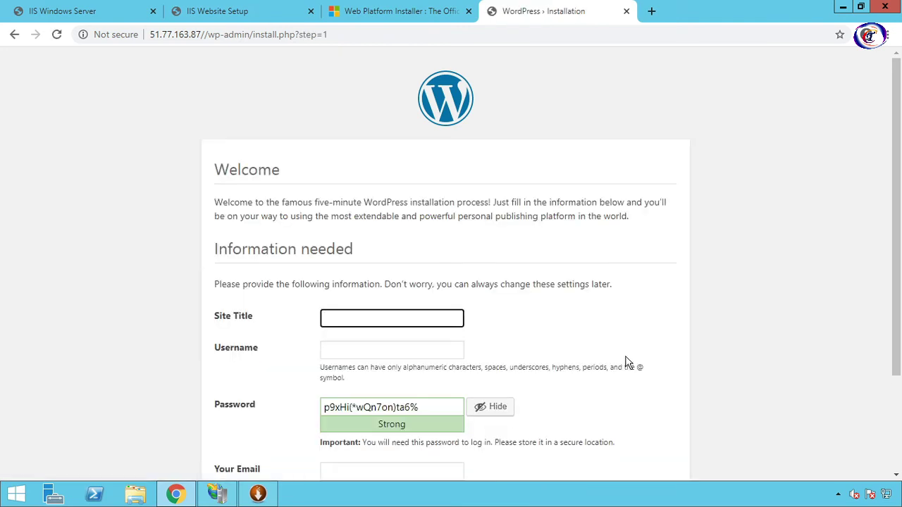
scroll(628, 359, "down", 1)
scroll(628, 359, "down", 1)
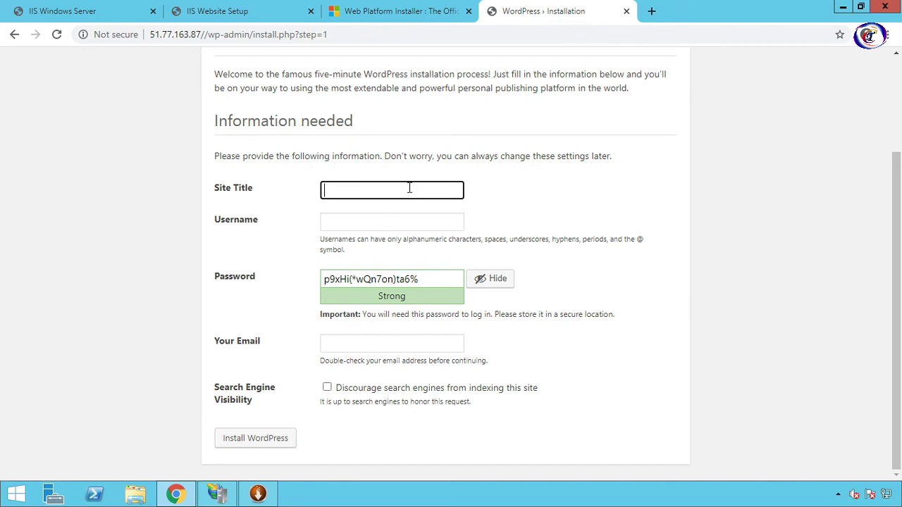
type("My Site")
key("Tab")
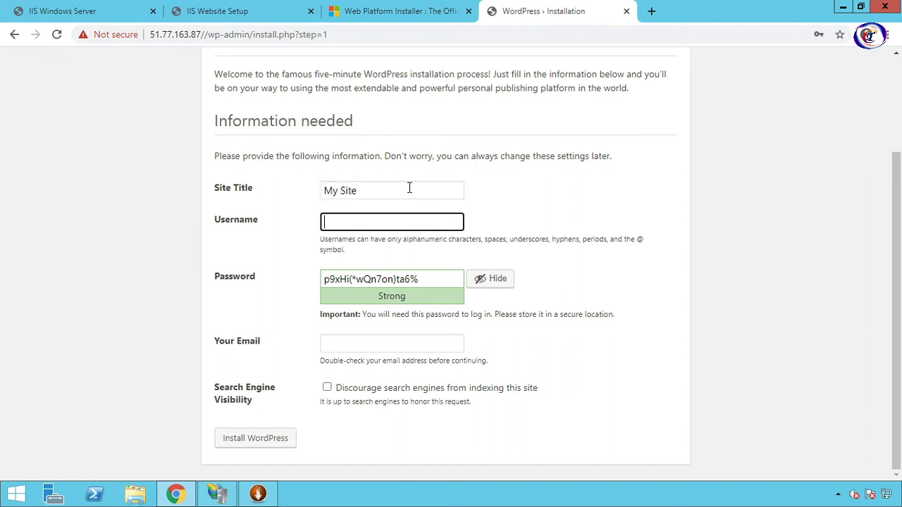
type("admin")
key("Tab")
key("BackSpace")
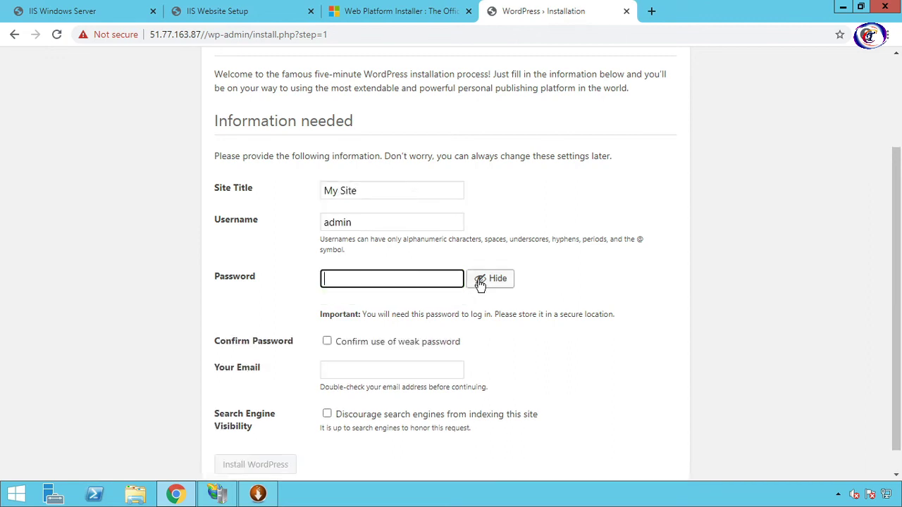
left_click(490, 279)
type("123")
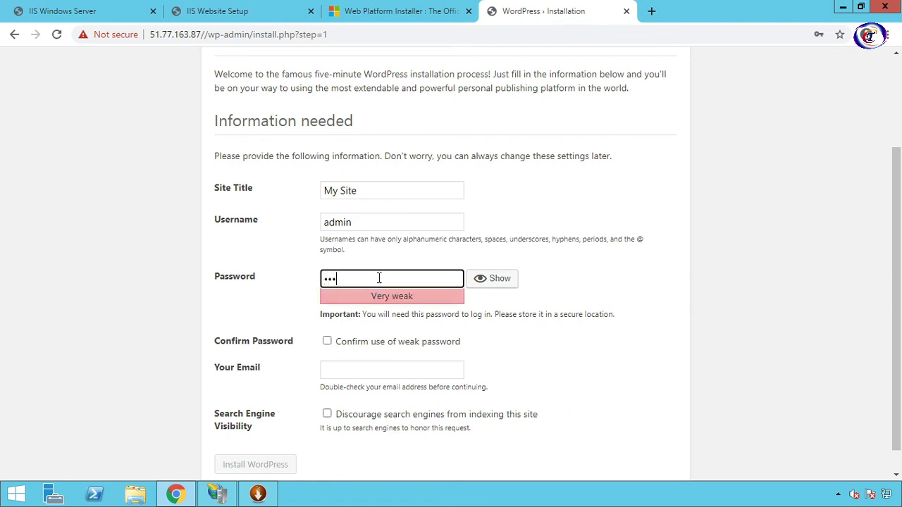
- Confirm the weak password, fill in the admin e-mail, install WordPress, and decline saving the password
left_click(327, 341)
left_click(352, 374)
type("admin@")
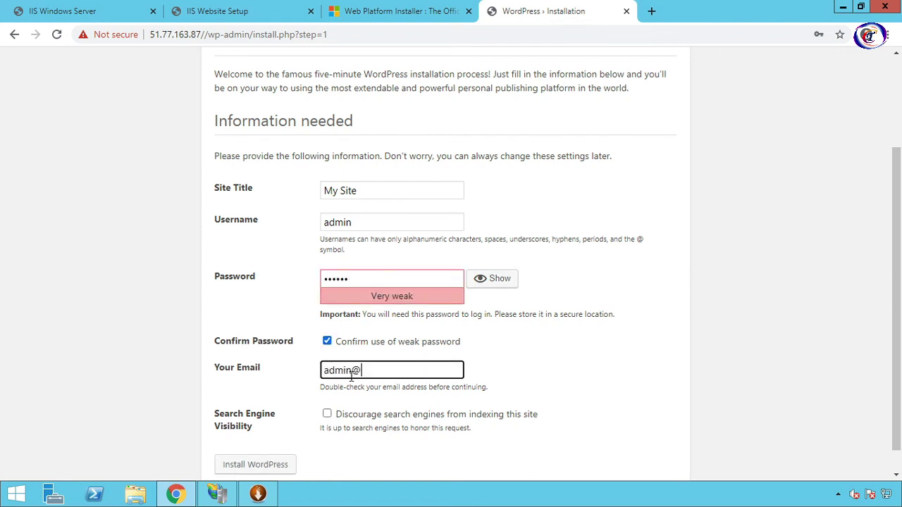
type("someone.com")
left_click(278, 469)
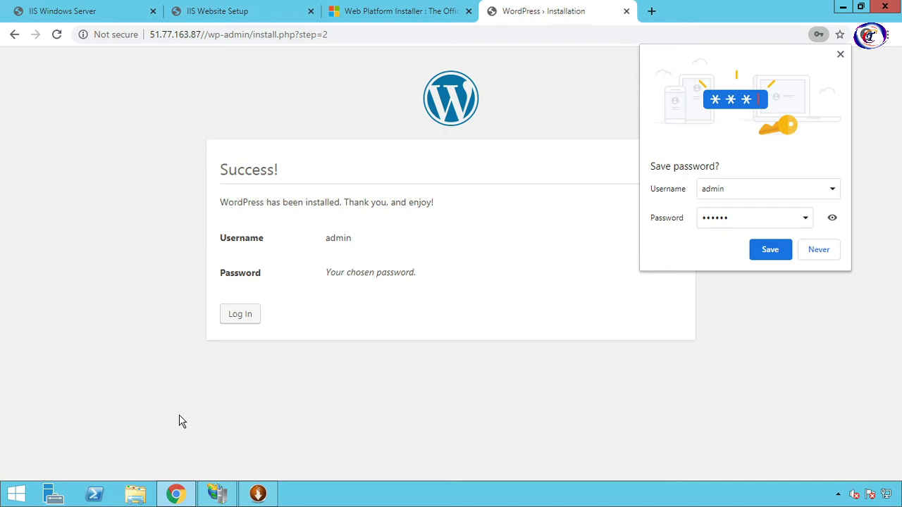
left_click(823, 248)
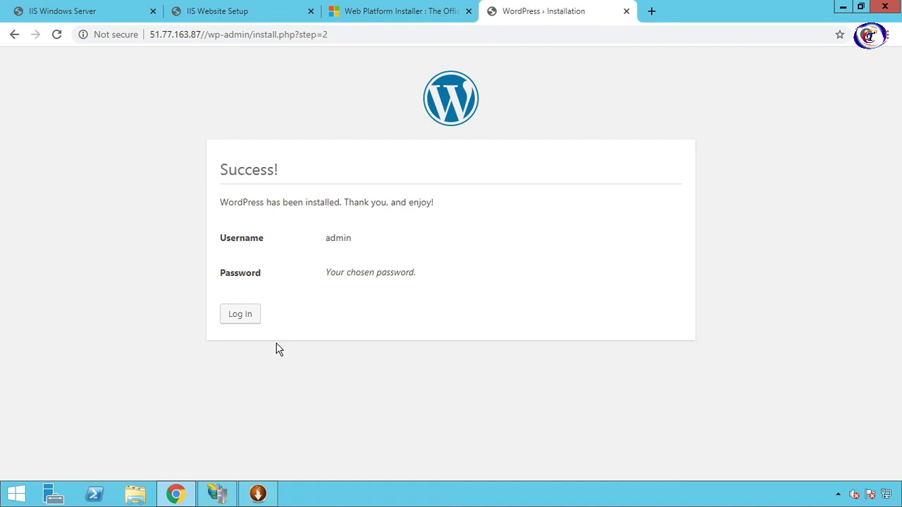
- Browse mysite at 51.77.163.87 from IIS Manager to view the WordPress Hello world! homepage
left_click(218, 495)
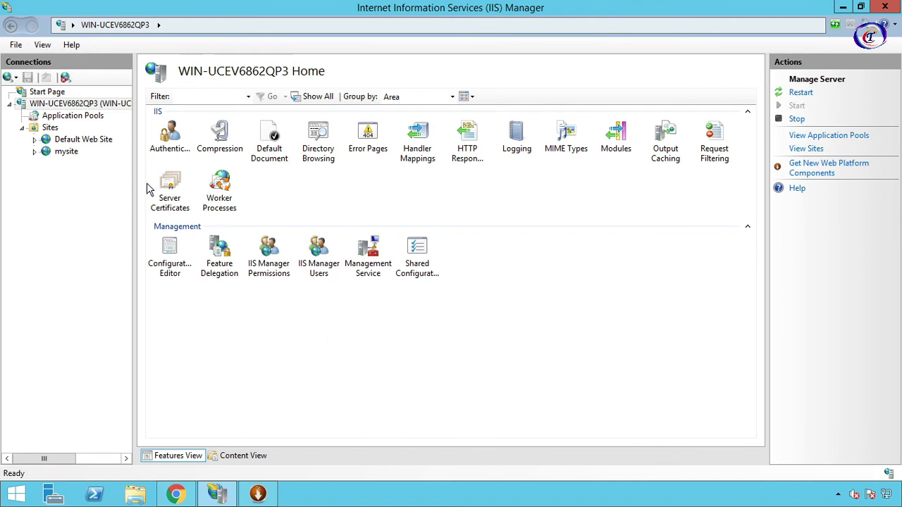
left_click(66, 151)
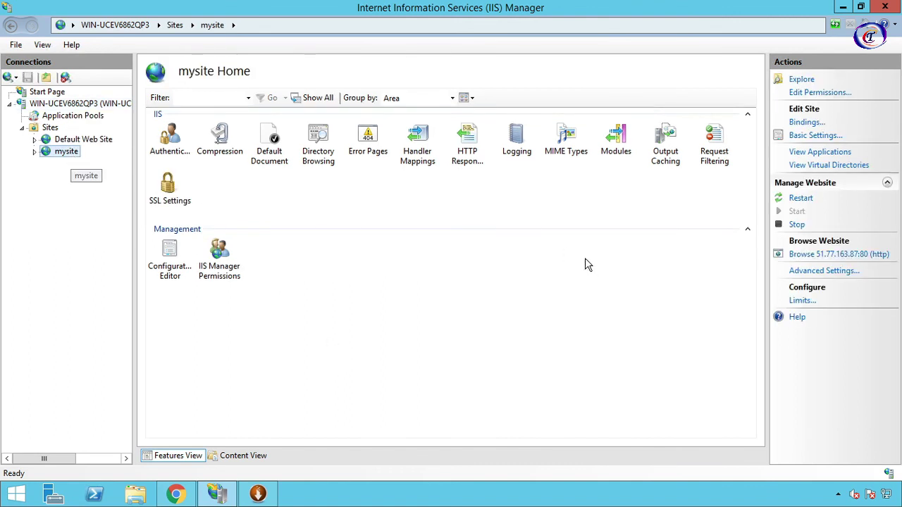
left_click(835, 255)
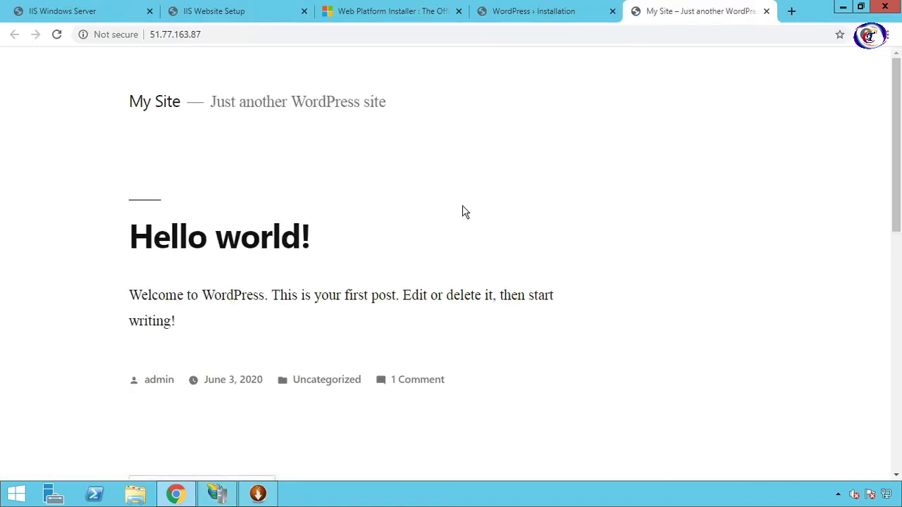
left_click_drag(895, 176, 900, 425)
scroll(900, 426, "up", 7)
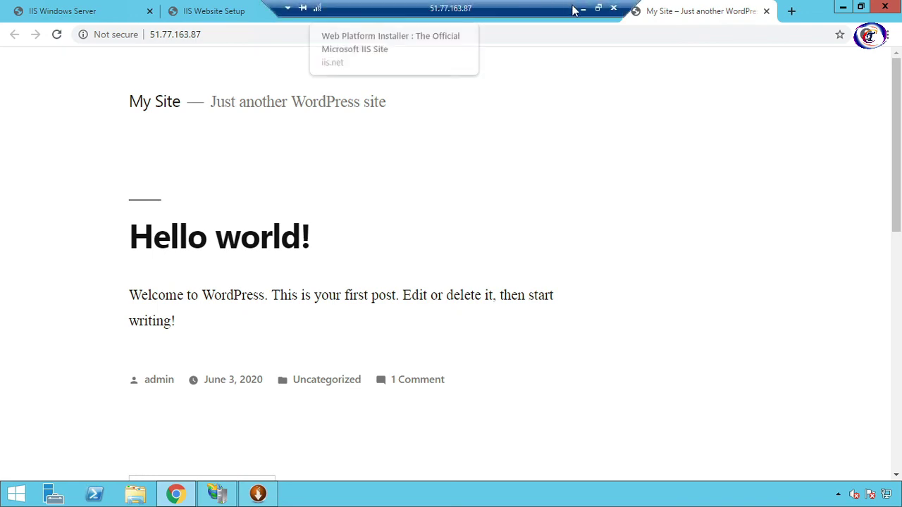
- Open a local incognito Chrome window and copy the site's address from the remote browser
left_click(585, 9)
right_click(414, 497)
left_click(395, 433)
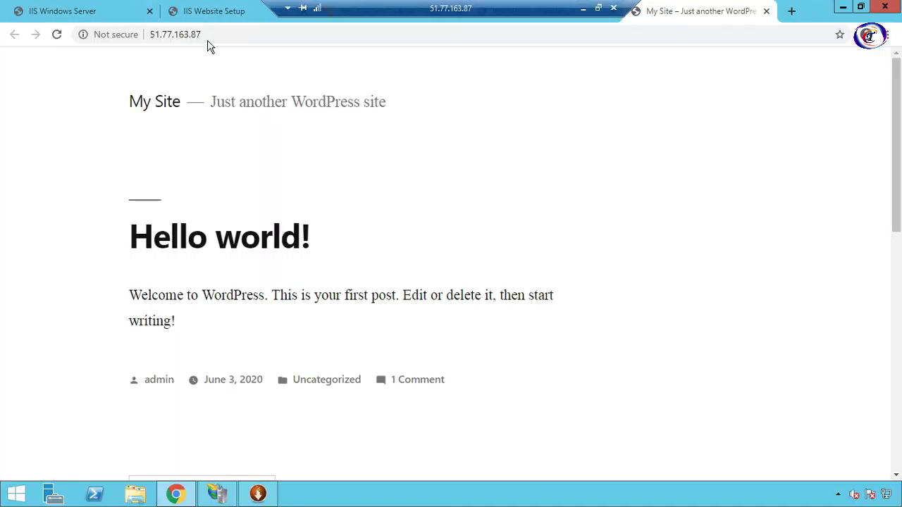
right_click(204, 36)
left_click(234, 87)
left_click(585, 9)
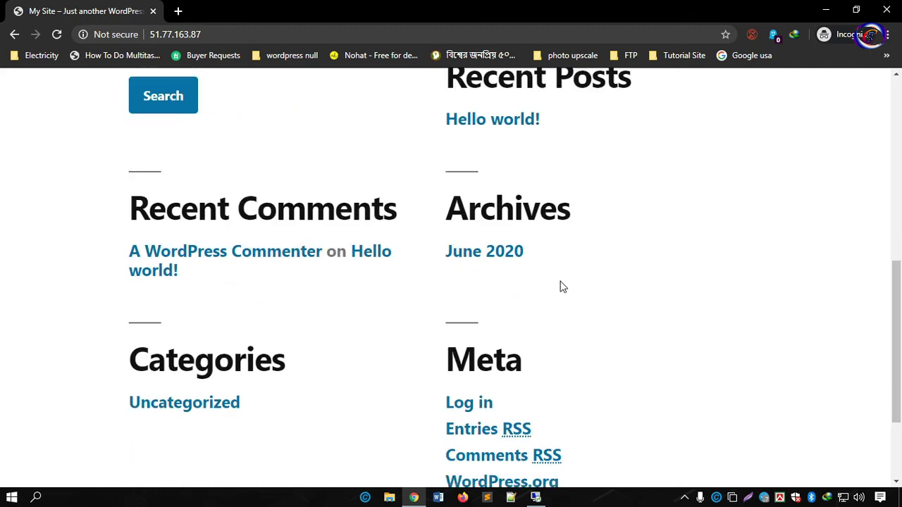
- Load the site's /wp-admin address in the incognito window
scroll(560, 278, "up", 10)
left_click(226, 36)
left_click(227, 36)
type("/wp-ad,")
key("BackSpace")
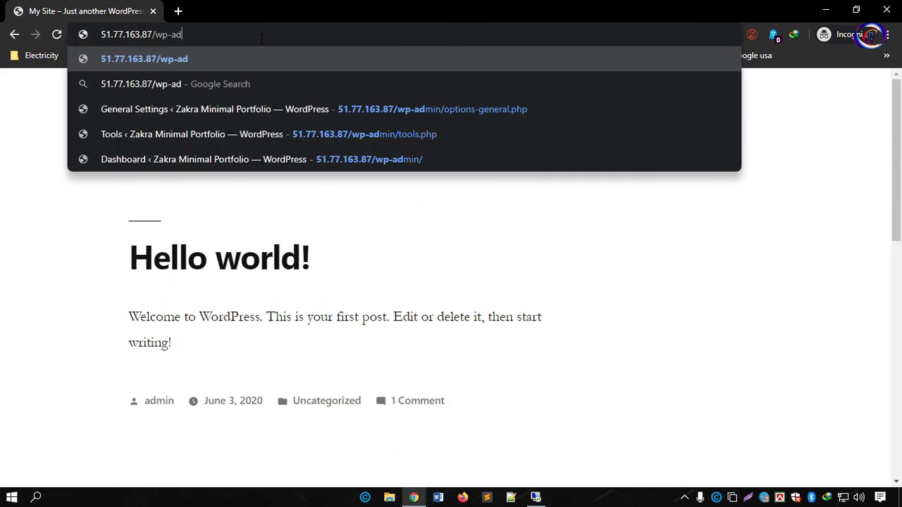
type("min")
key("Return")
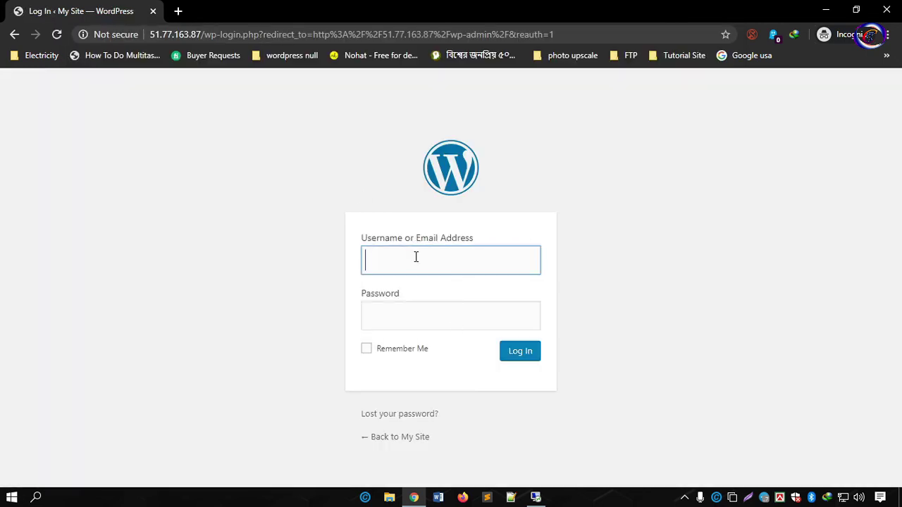
- Log in to WordPress as admin with the account password
left_click(416, 260)
type("a")
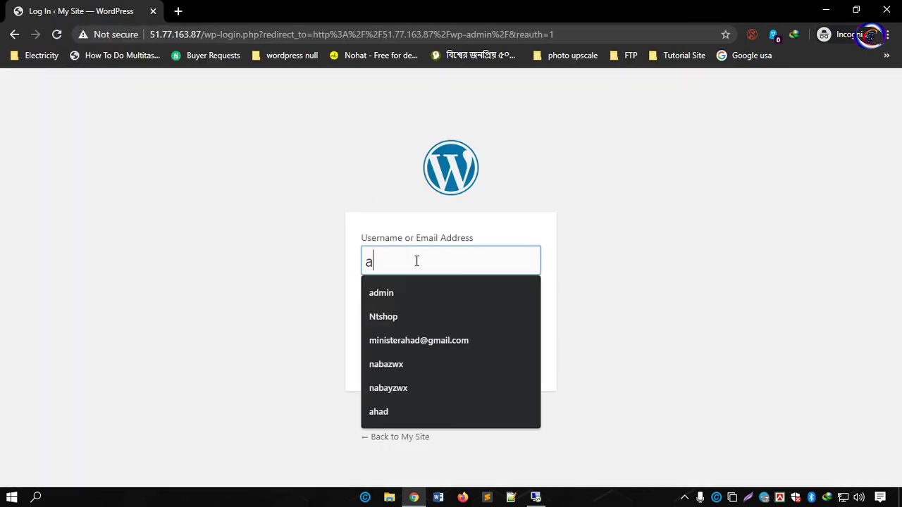
type("d")
key("BackSpace")
key("BackSpace")
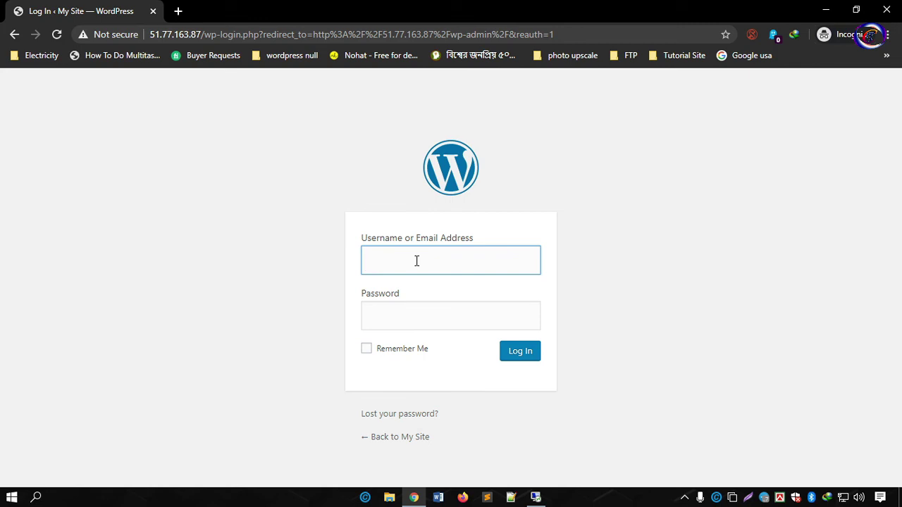
type("admin")
key("Tab")
type("******")
left_click(533, 354)
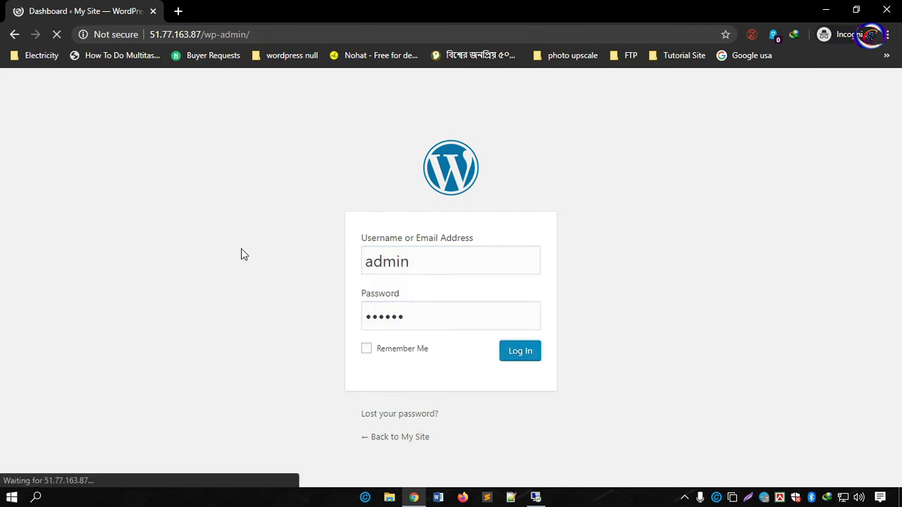